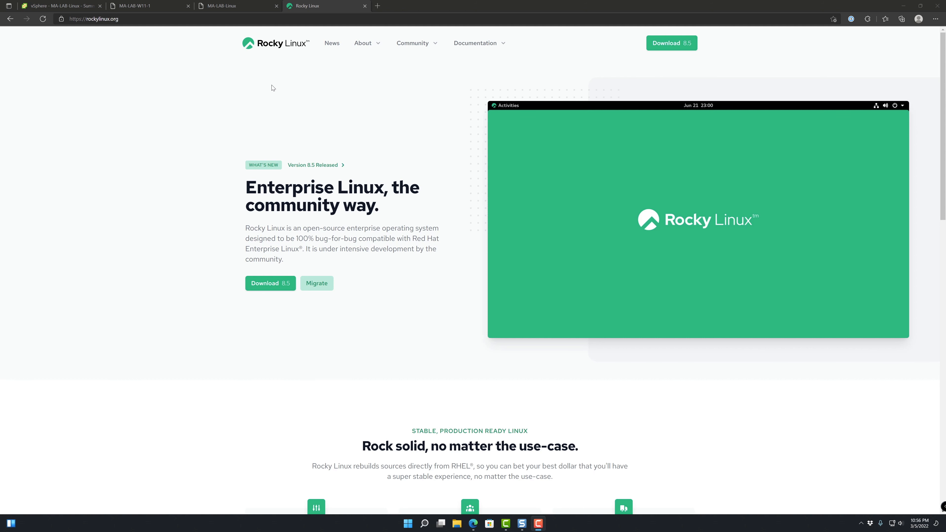
# Step: Power on the MA-LAB-Linux virtual machine in vSphere Client and reload its web console
pyautogui.click(67, 6)
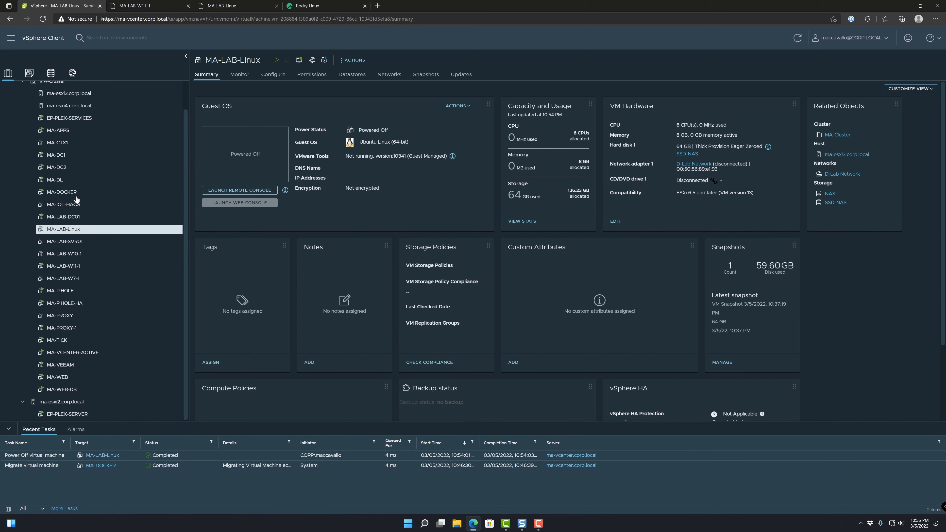
pyautogui.click(276, 60)
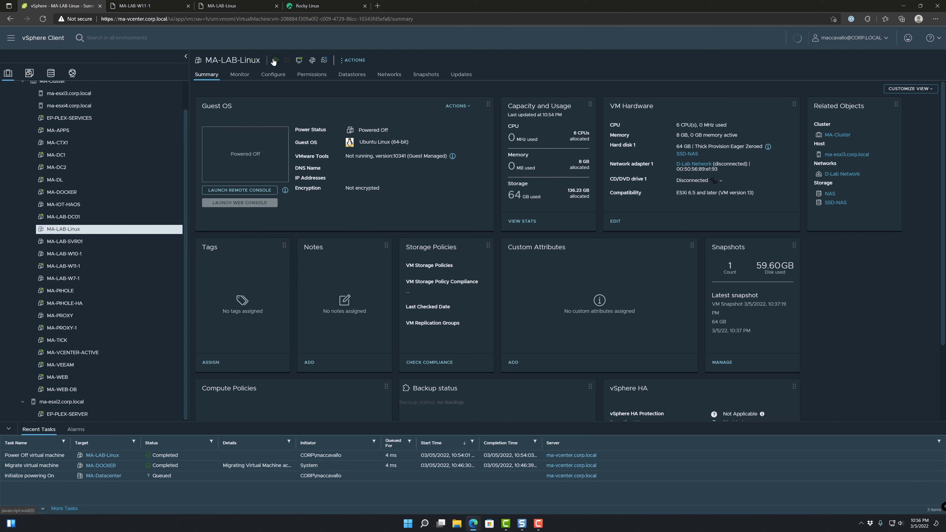
pyautogui.click(224, 6)
pyautogui.press('F5')
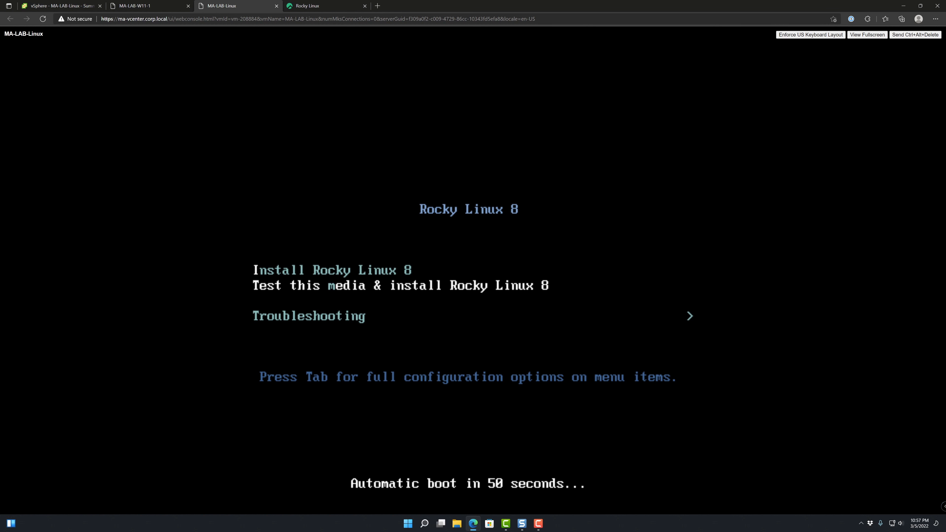
# Step: Boot into the Rocky Linux 8 installer and continue with English (United States) as the installation language
pyautogui.press('Return')
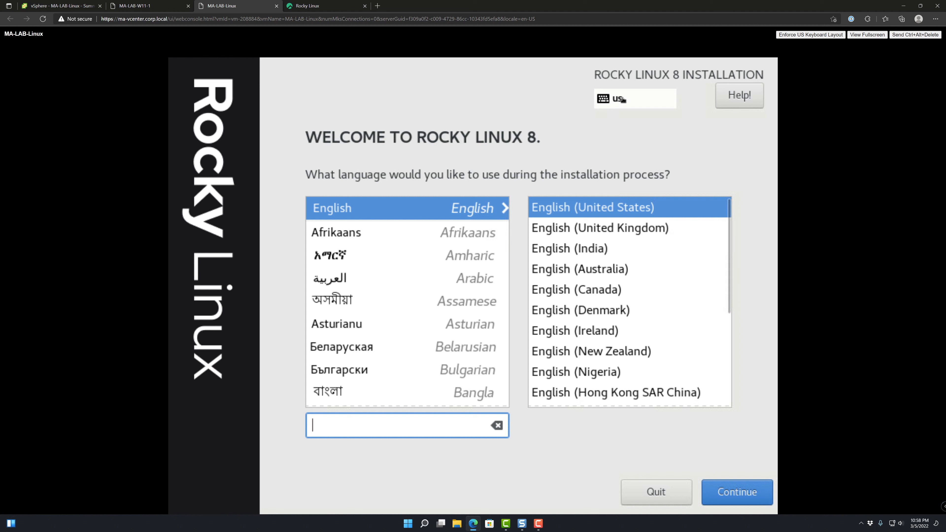
pyautogui.click(738, 498)
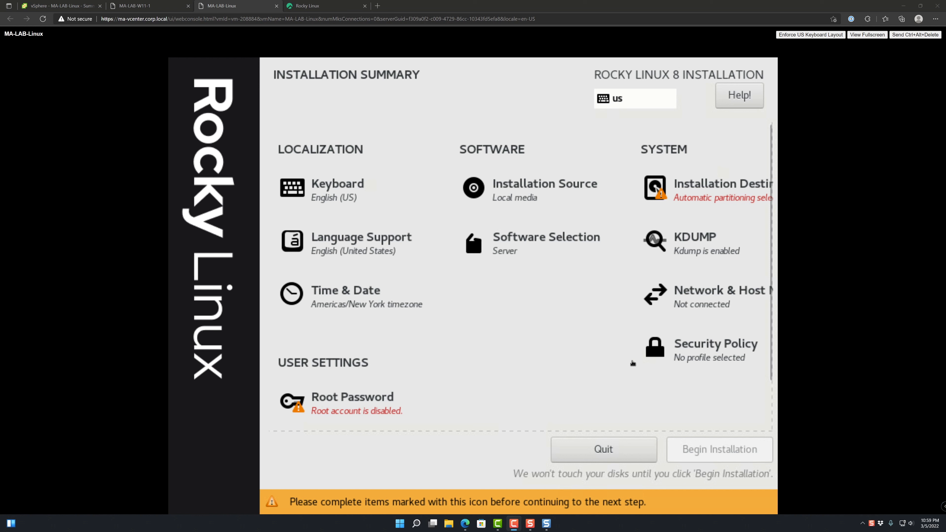
# Step: Open the root account's password settings and enter the root password with its confirmation
pyautogui.scroll(-3, 770, 371)
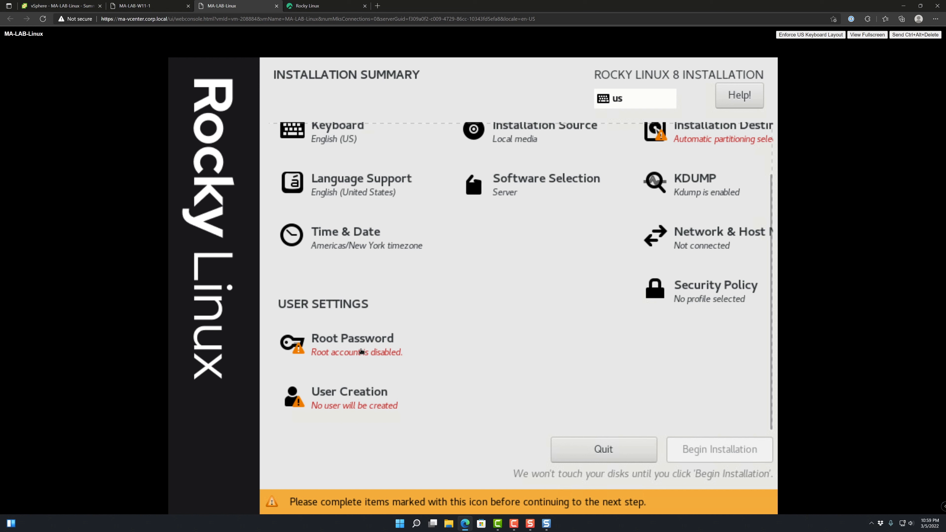
pyautogui.click(348, 343)
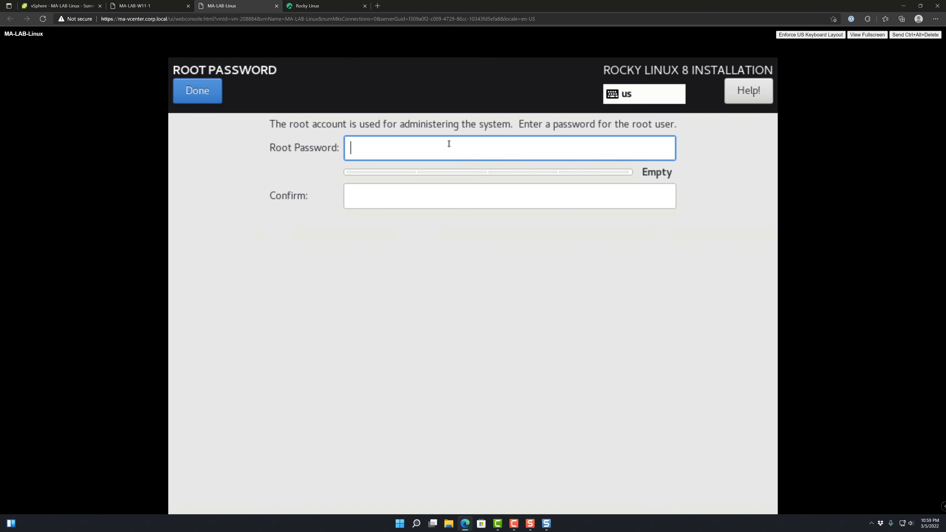
pyautogui.write('**************')
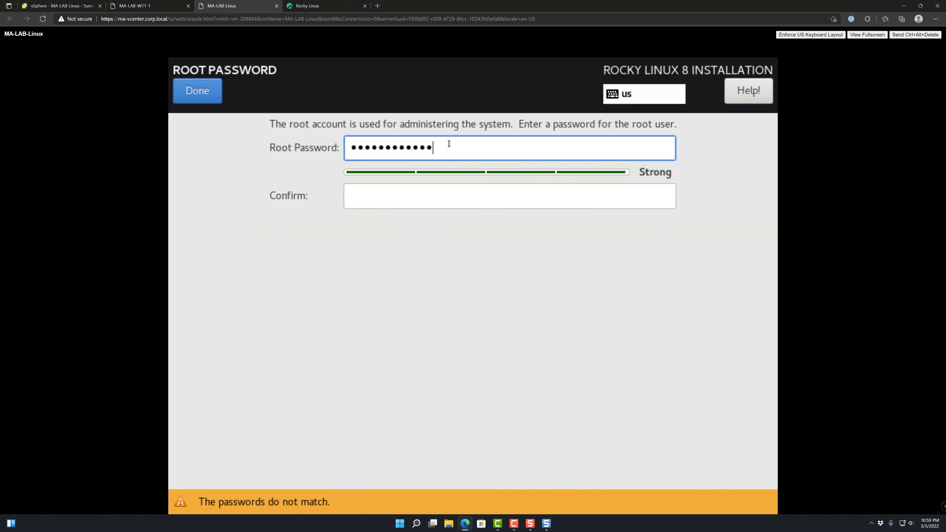
pyautogui.press('Tab')
pyautogui.write('**************')
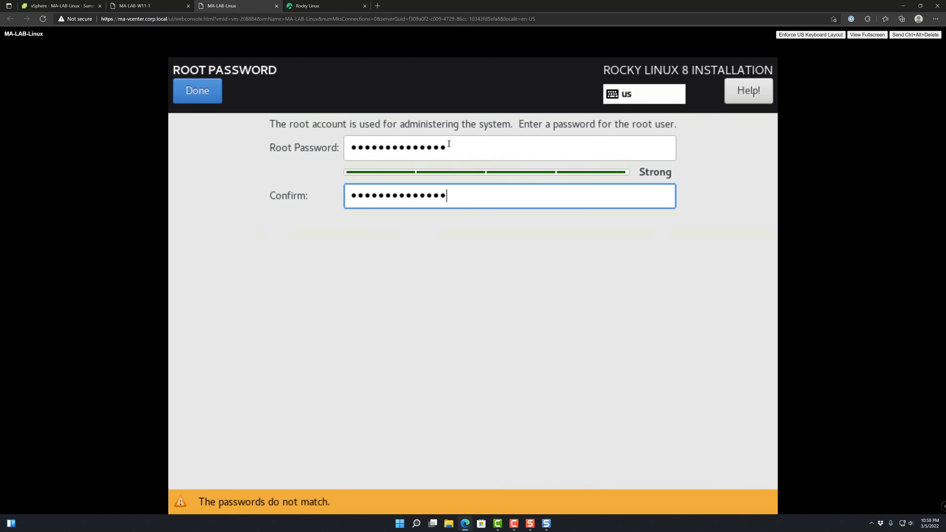
# Step: Re-enter the root password and its matching confirmation, and save the root account settings
pyautogui.hotkey('shift', 'Tab')
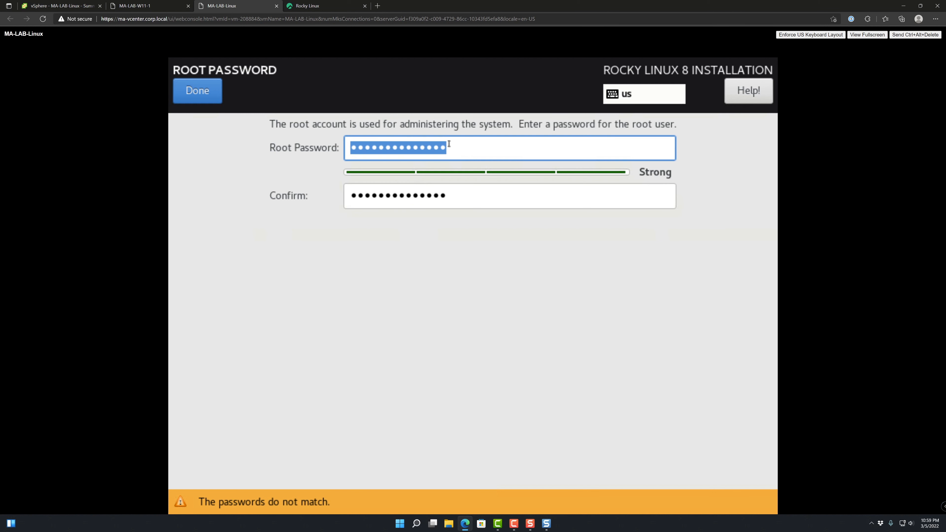
pyautogui.write('***********')
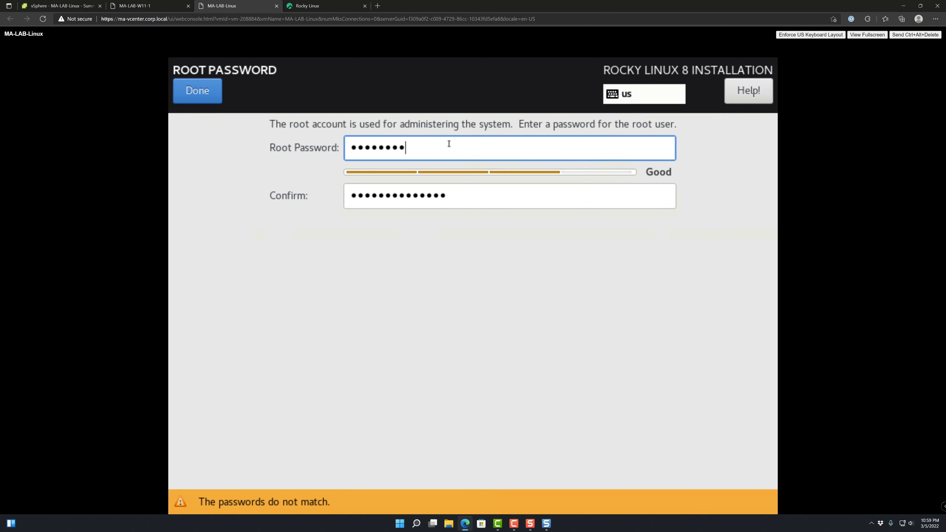
pyautogui.write('***')
pyautogui.press('Tab')
pyautogui.write('**')
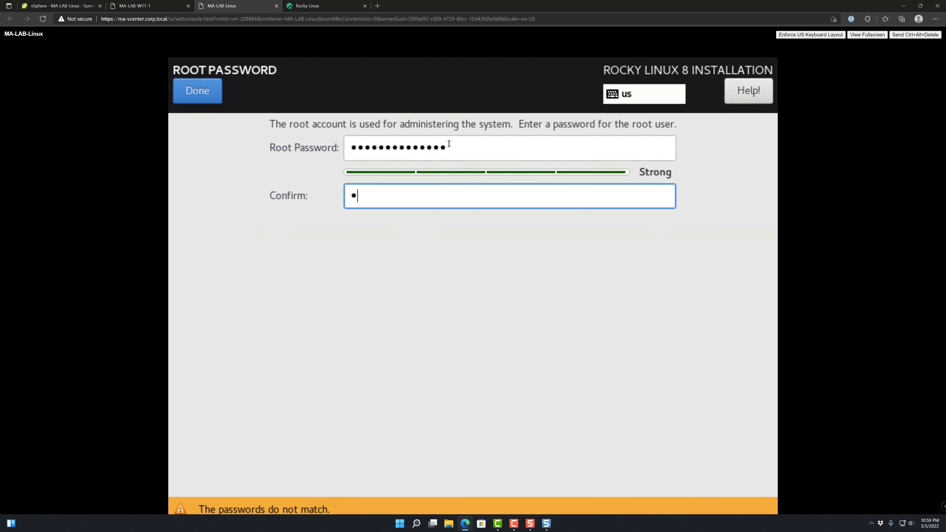
pyautogui.press('BackSpace')
pyautogui.press('BackSpace')
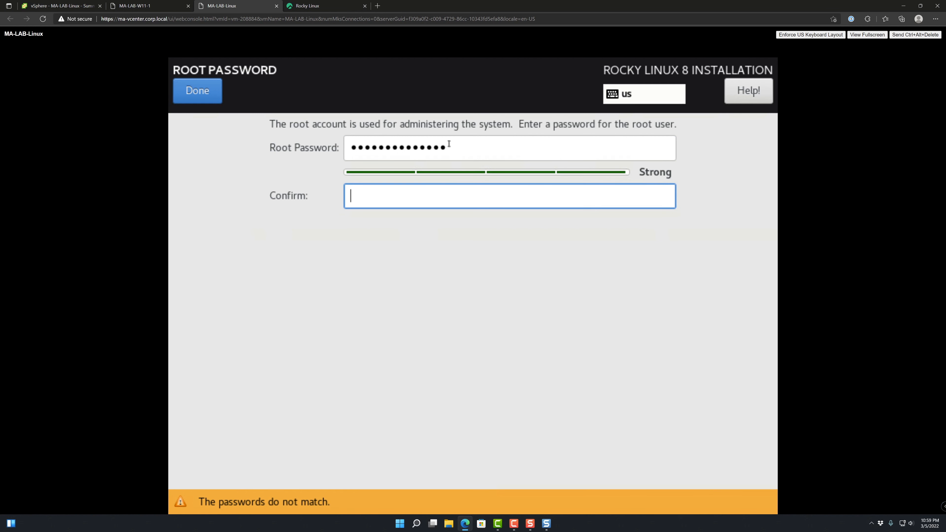
pyautogui.write('**************')
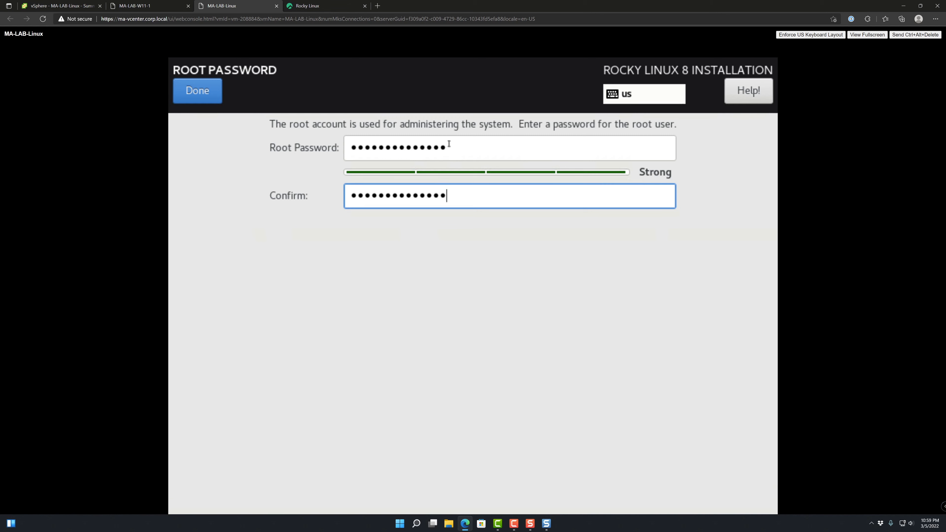
pyautogui.click(219, 95)
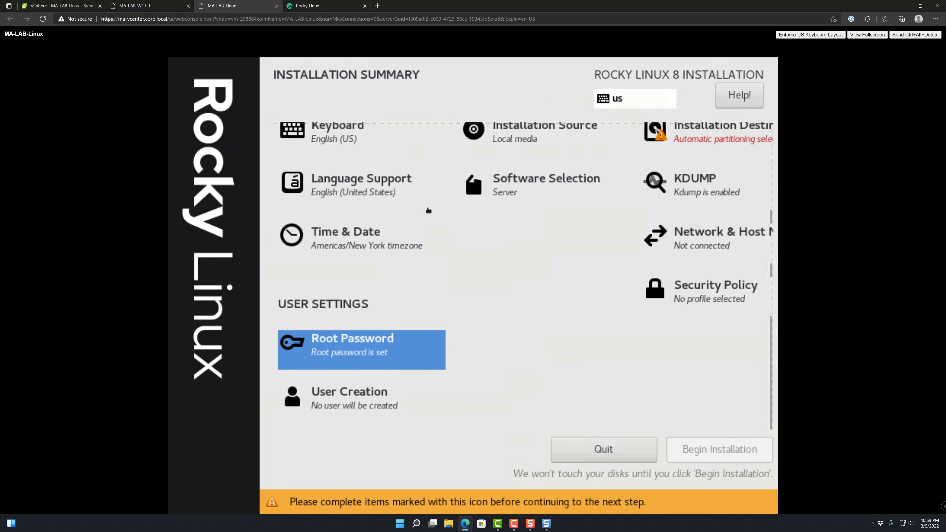
# Step: Check the installation source settings and keep the auto-detected installation media
pyautogui.scroll(2, 513, 379)
pyautogui.scroll(-2, 514, 380)
pyautogui.scroll(3, 575, 317)
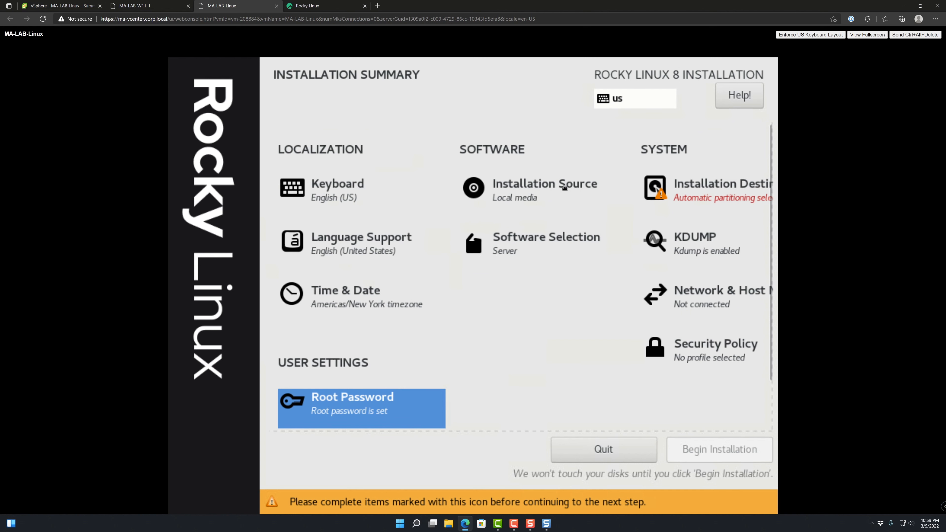
pyautogui.click(554, 186)
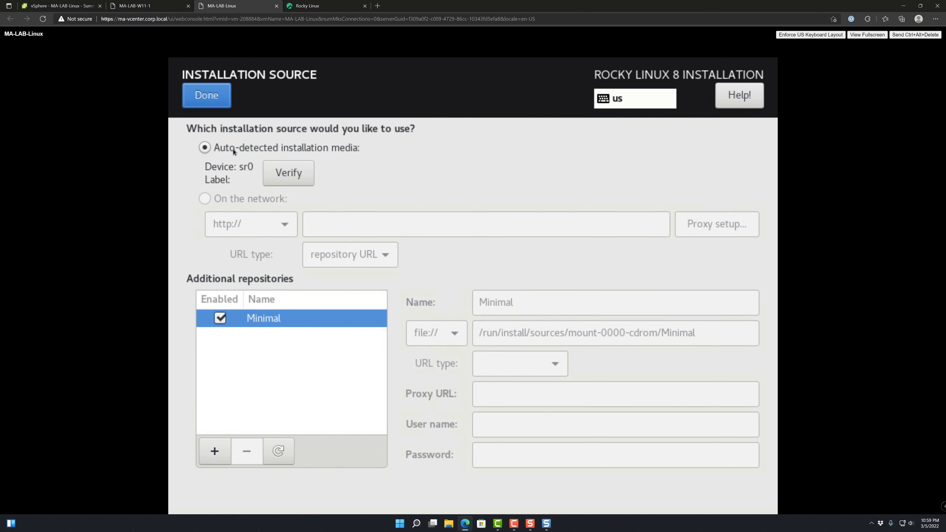
pyautogui.click(198, 100)
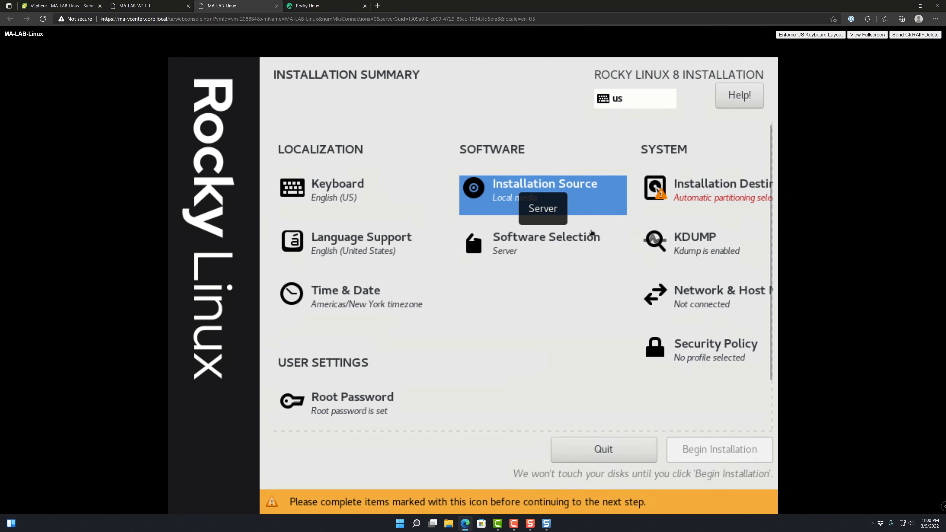
# Step: Compare the additional software offered for Minimal Install and Server, and keep Server as the base environment
pyautogui.click(544, 248)
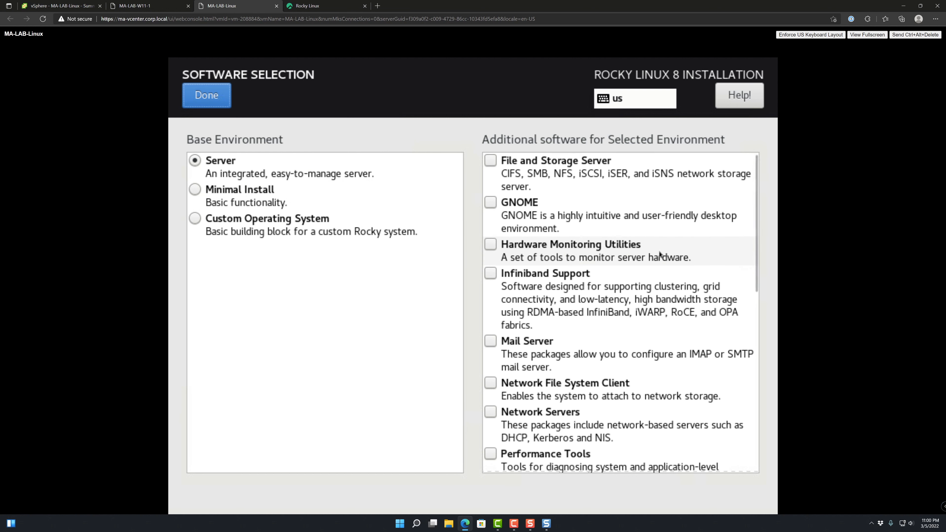
pyautogui.click(237, 195)
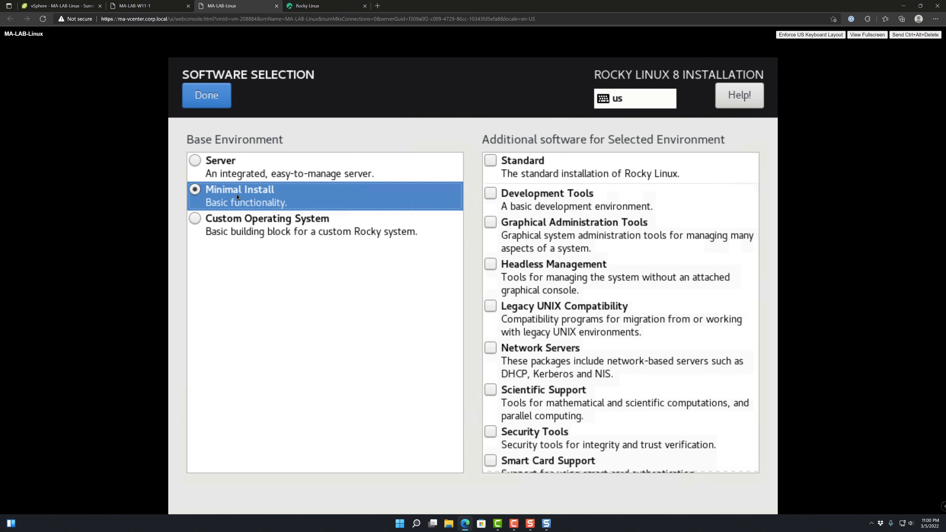
pyautogui.click(225, 170)
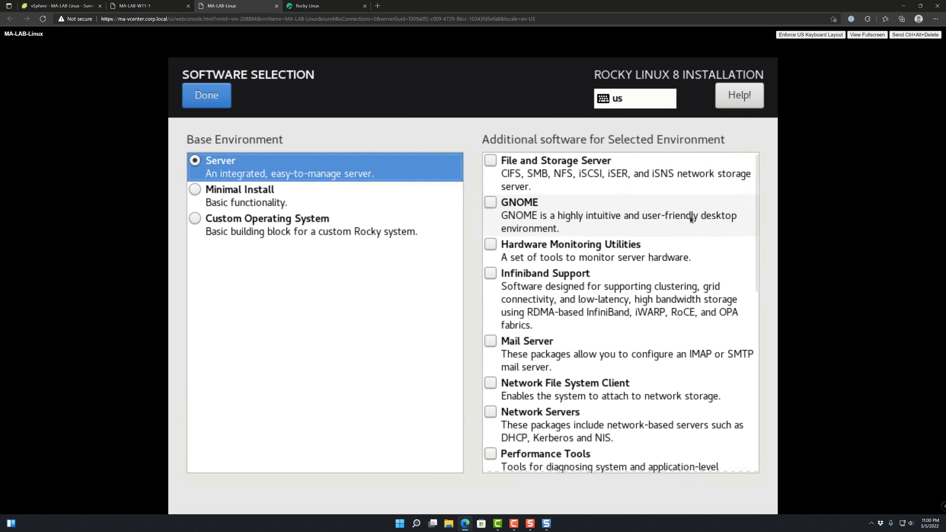
pyautogui.scroll(-3, 690, 220)
pyautogui.scroll(3, 702, 222)
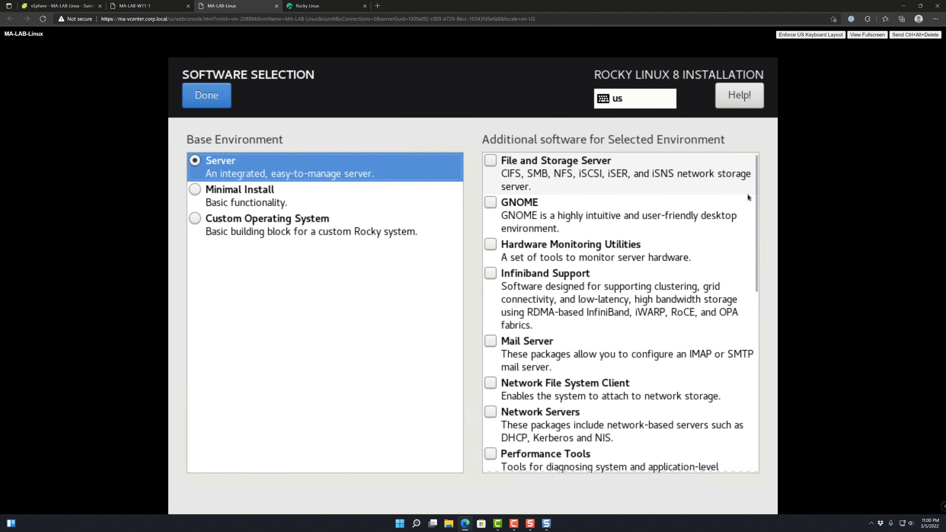
# Step: Add Remote Management for Linux to the Server environment, look through the remaining add-ons and confirm the software selection
pyautogui.scroll(-1, 726, 277)
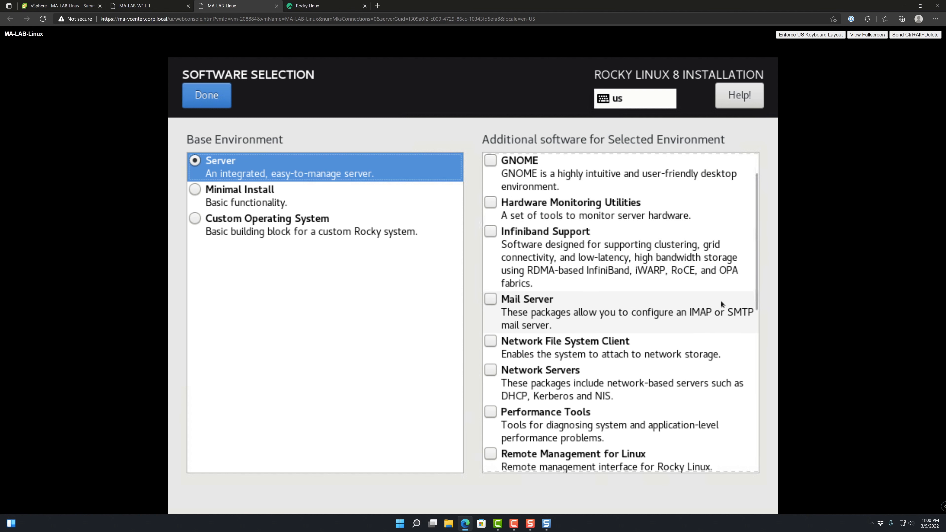
pyautogui.scroll(-2, 721, 302)
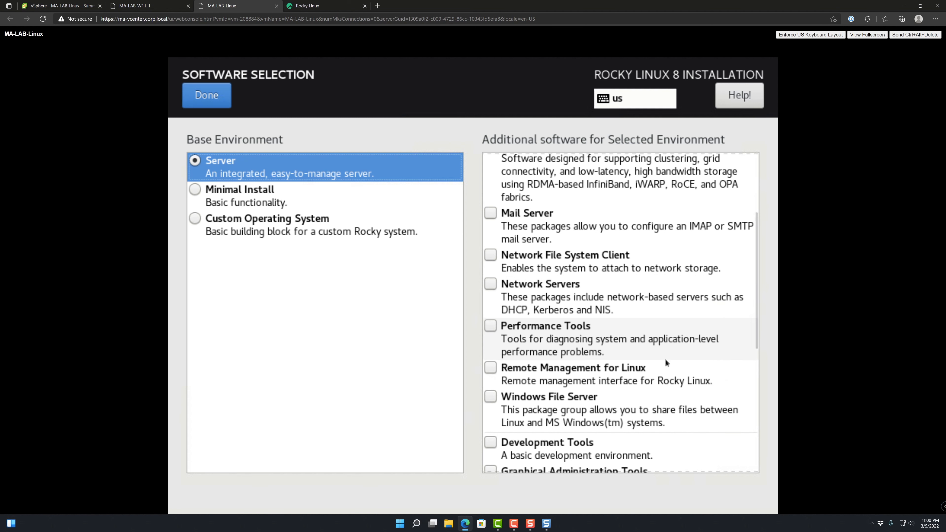
pyautogui.scroll(-3, 663, 390)
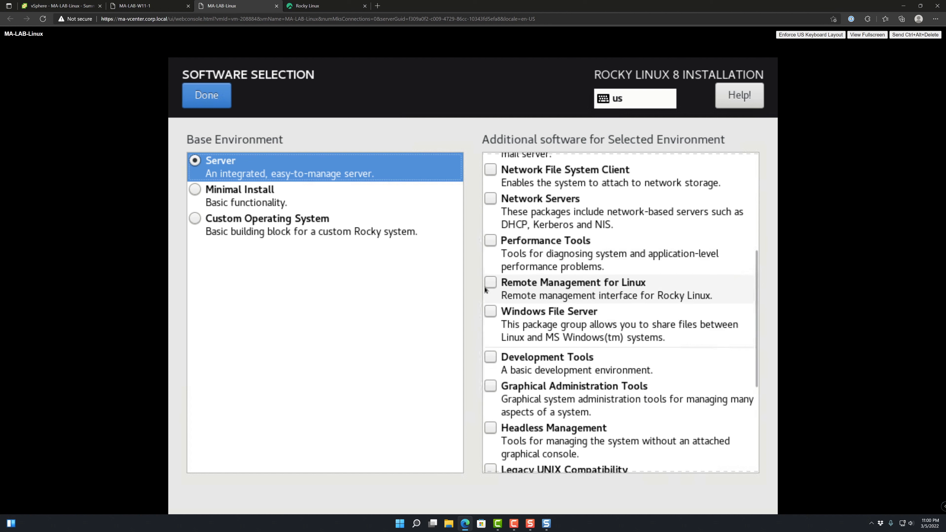
pyautogui.click(490, 284)
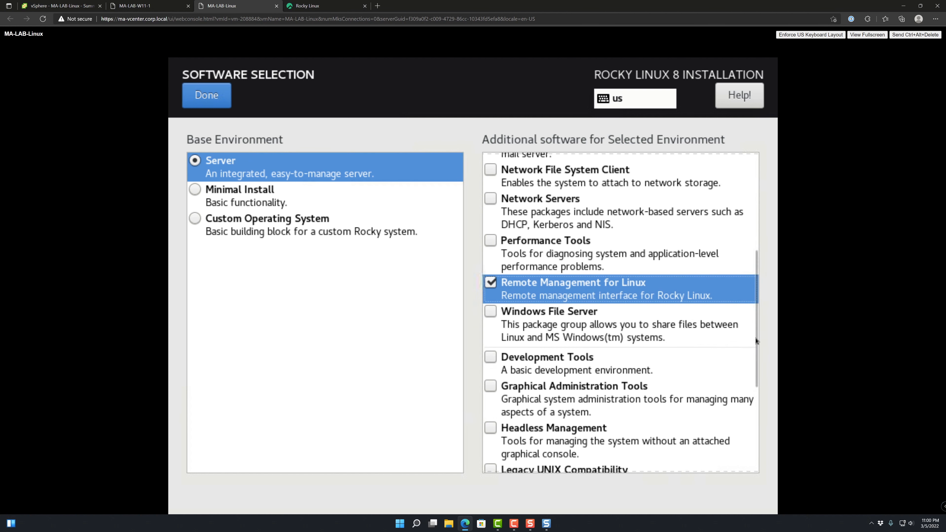
pyautogui.moveTo(755, 343); pyautogui.dragTo(754, 440)
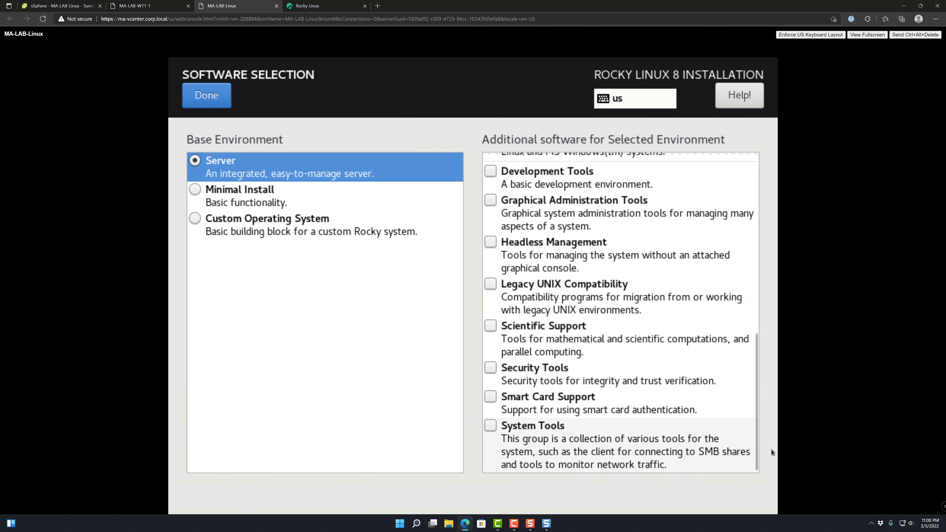
pyautogui.moveTo(757, 450); pyautogui.dragTo(756, 195)
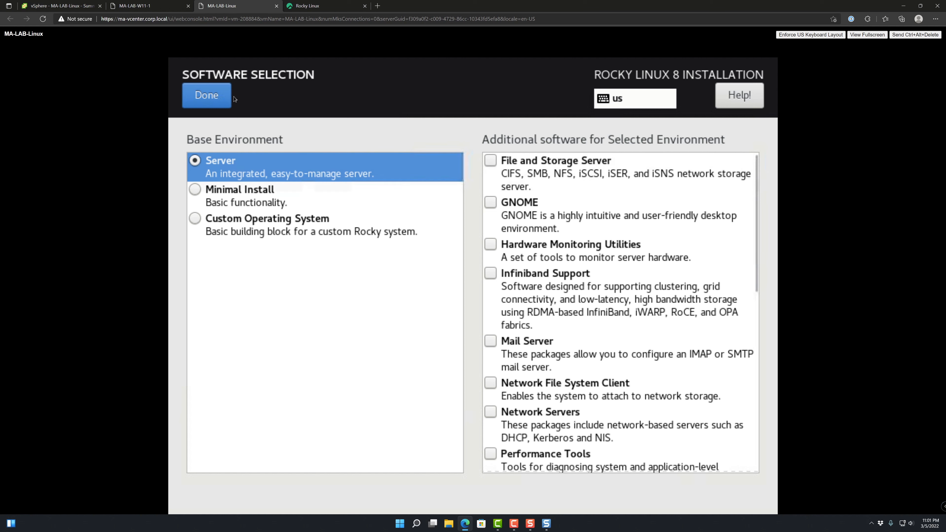
pyautogui.click(207, 96)
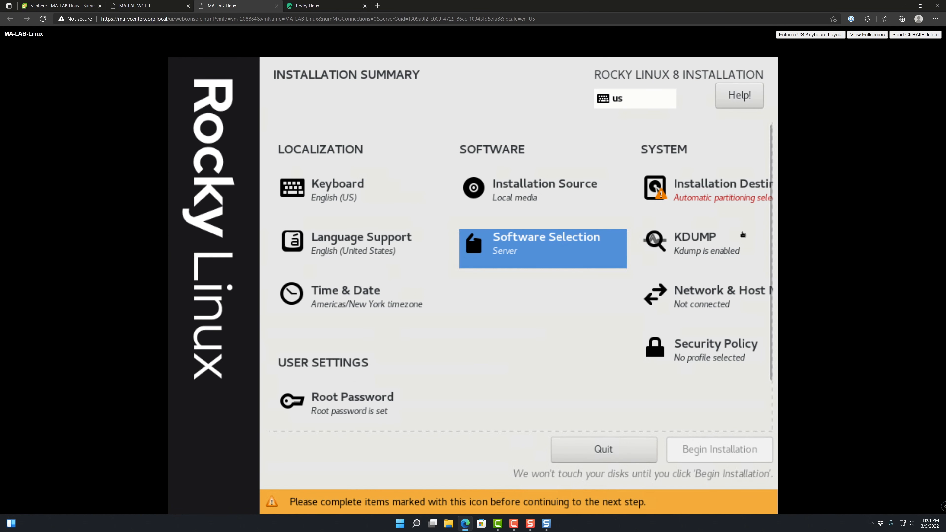
# Step: Confirm the 64 GiB VMware Virtual disk as the installation destination with automatic storage configuration
pyautogui.click(708, 186)
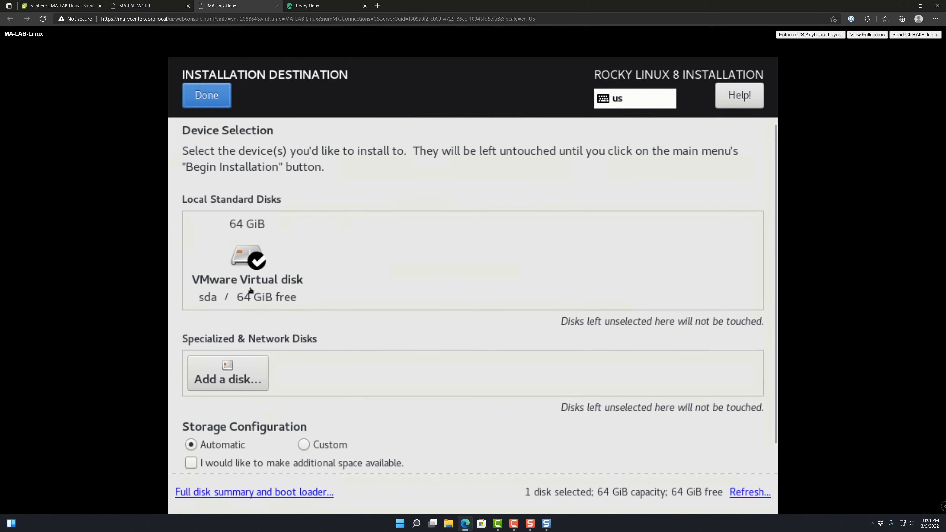
pyautogui.scroll(-1, 385, 386)
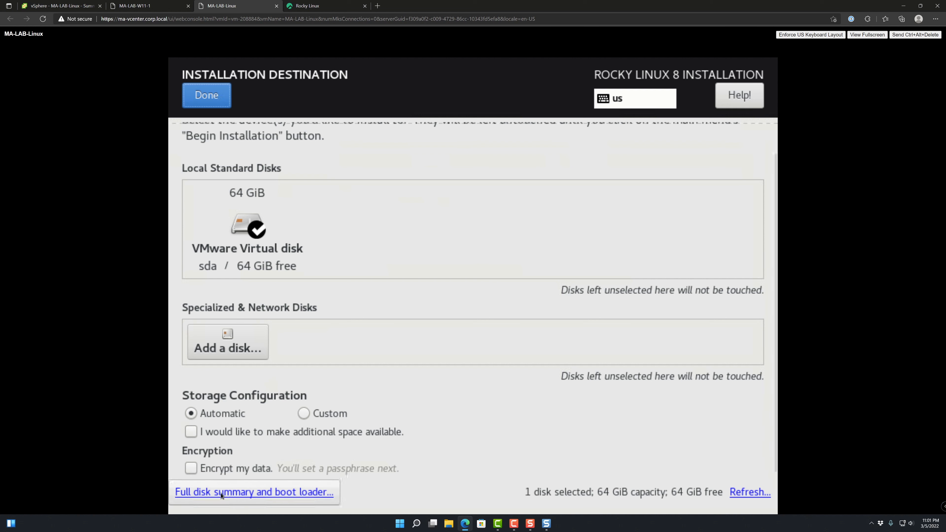
pyautogui.click(201, 95)
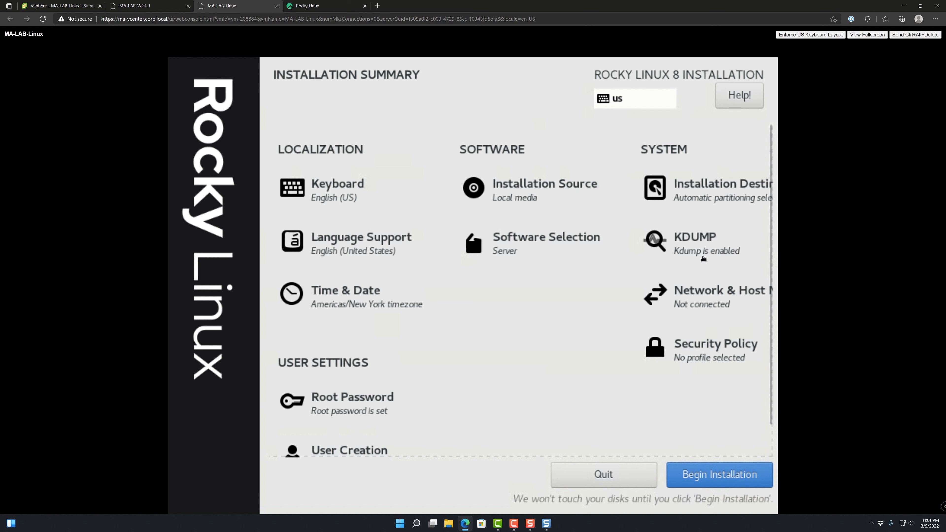
# Step: Turn on the ens160 Ethernet connection in the network settings and open its IPv4 configuration
pyautogui.click(698, 292)
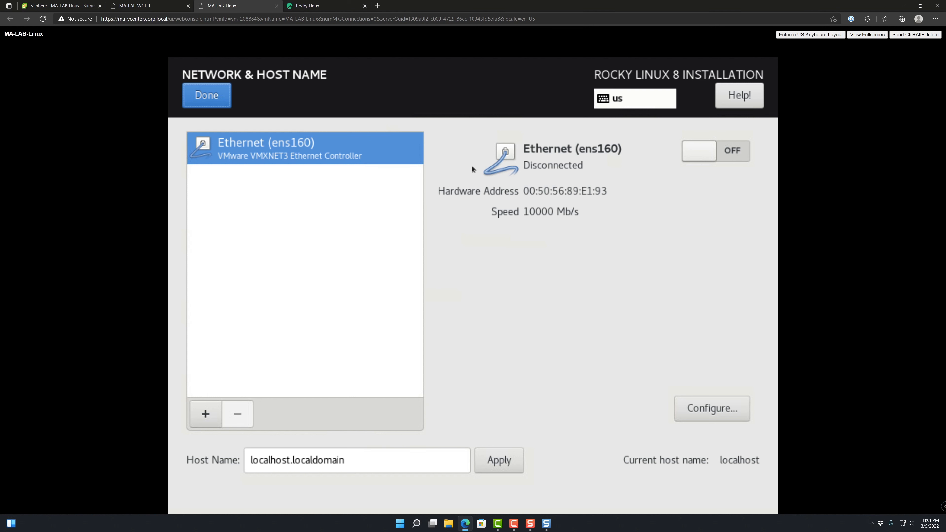
pyautogui.click(708, 143)
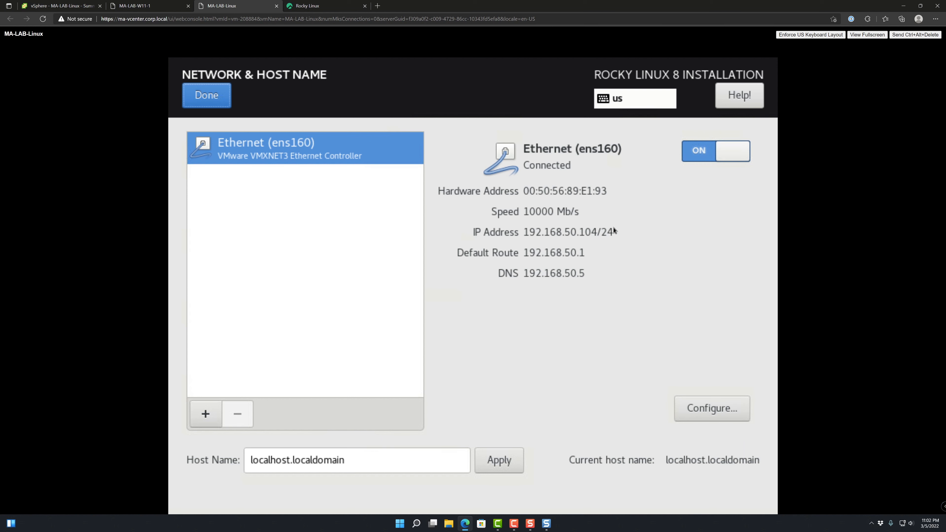
pyautogui.click(728, 400)
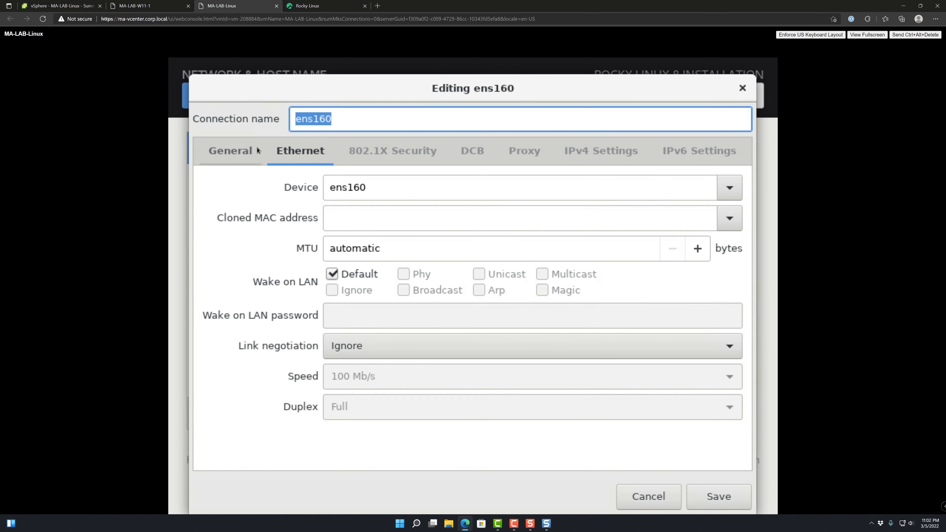
pyautogui.click(599, 157)
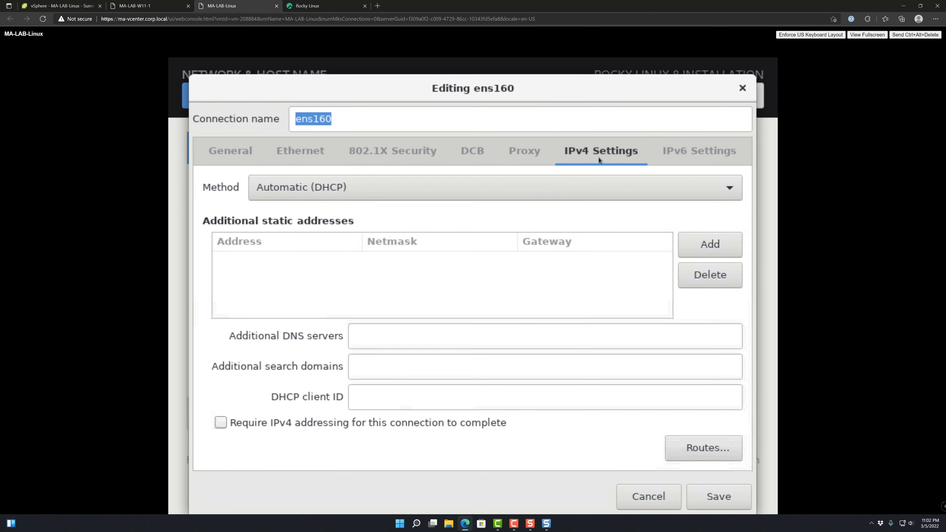
pyautogui.click(544, 194)
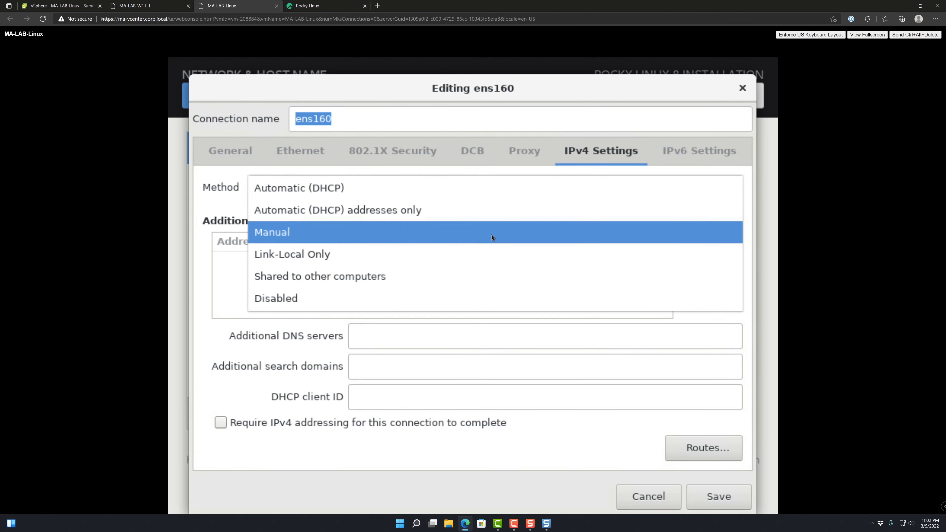
pyautogui.click(491, 237)
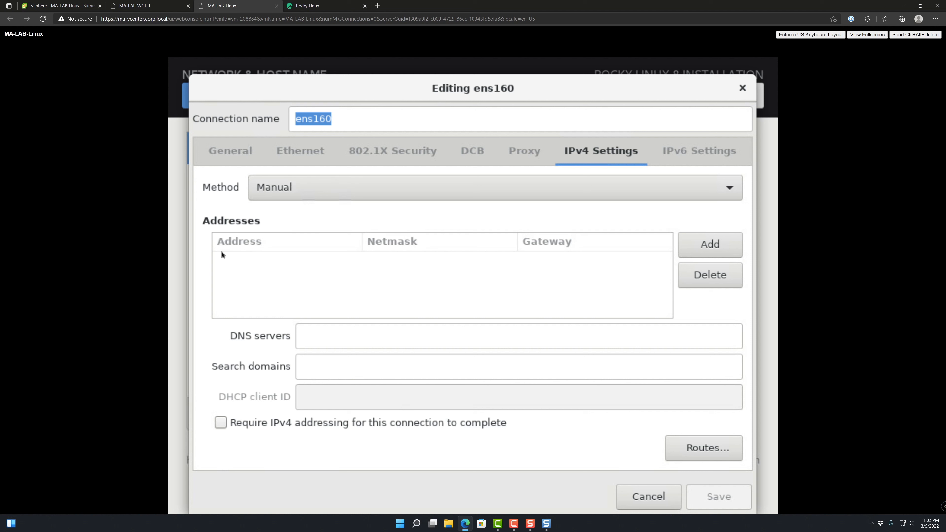
pyautogui.click(720, 250)
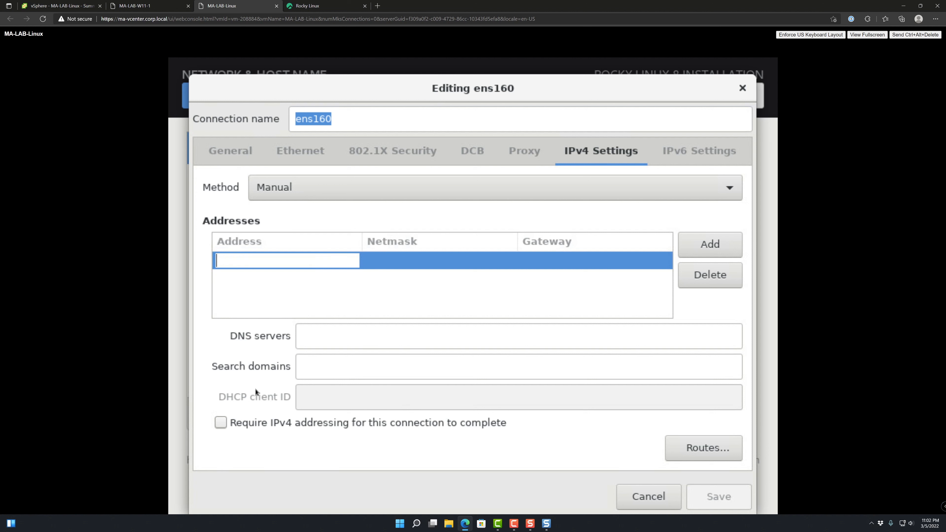
pyautogui.click(695, 279)
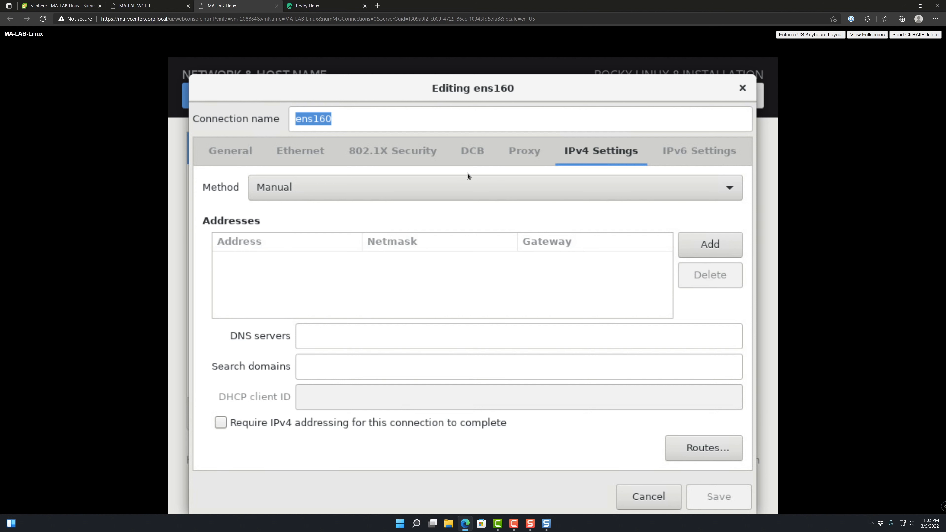
pyautogui.click(311, 186)
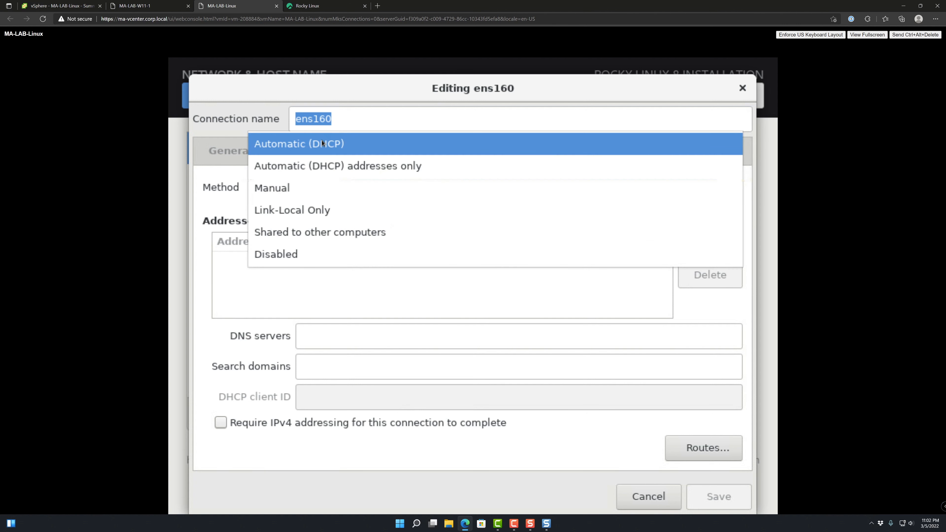
pyautogui.click(323, 144)
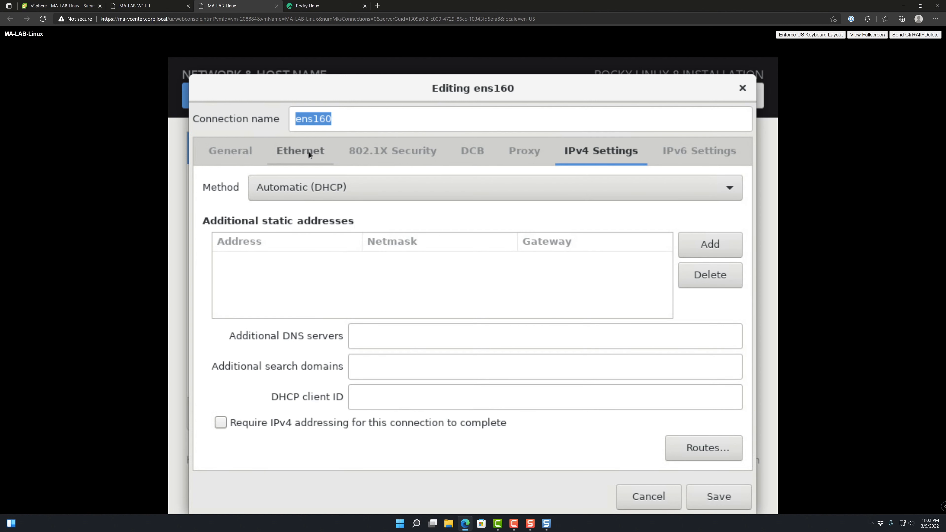
pyautogui.click(308, 154)
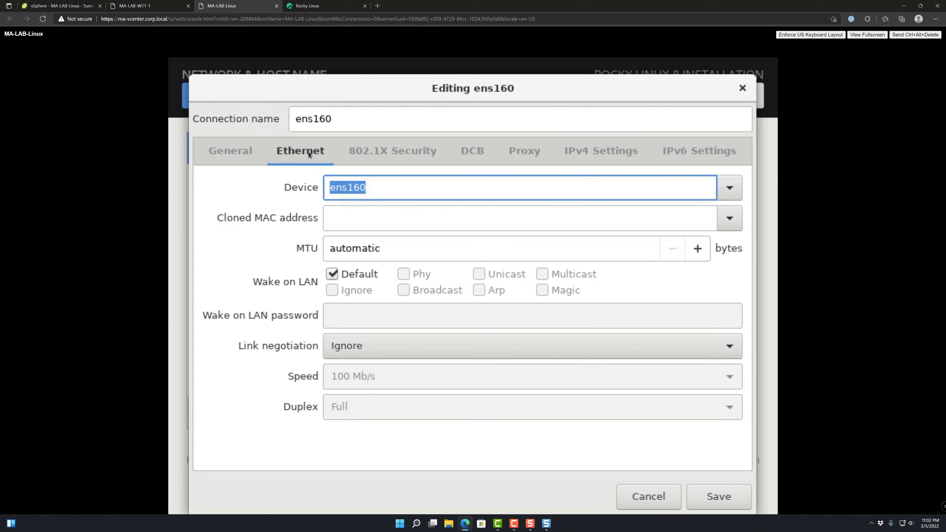
# Step: Set the ens160 IPv4 method to Manual and add the static address 192.168.50.25 with netmask 24
pyautogui.click(584, 152)
pyautogui.click(563, 198)
pyautogui.click(394, 232)
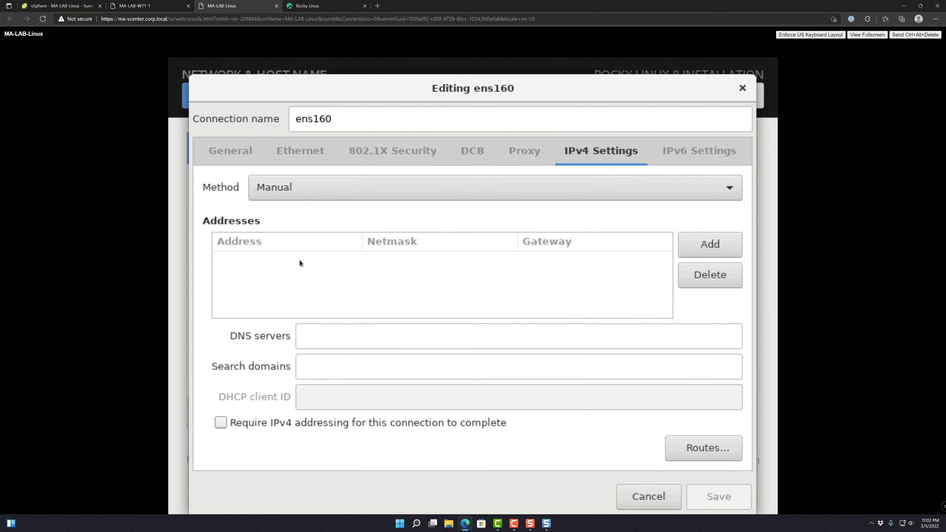
pyautogui.click(682, 246)
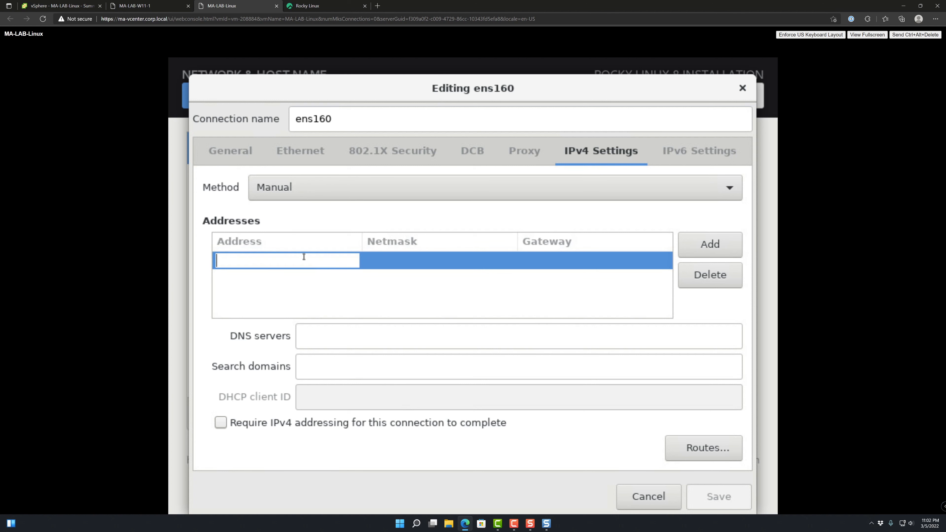
pyautogui.write('192.168.50.')
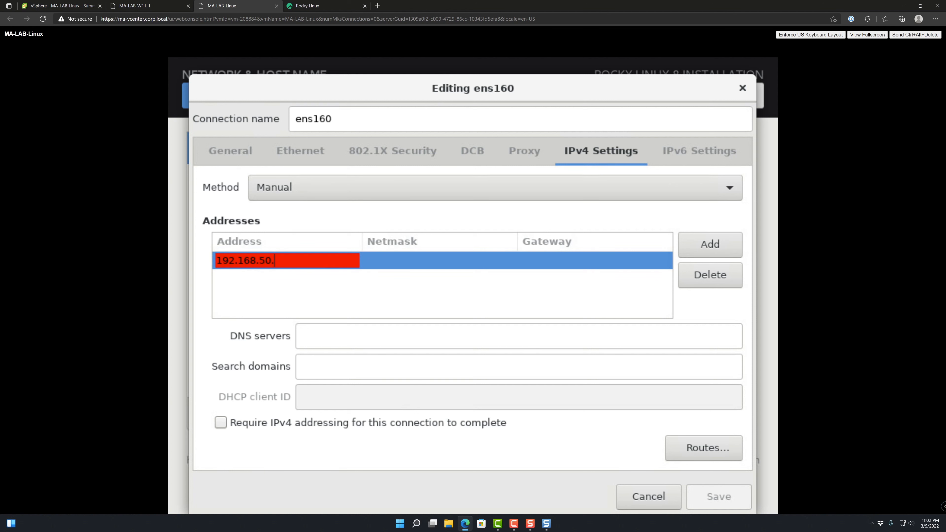
pyautogui.write('25')
pyautogui.press('Tab')
pyautogui.write('24')
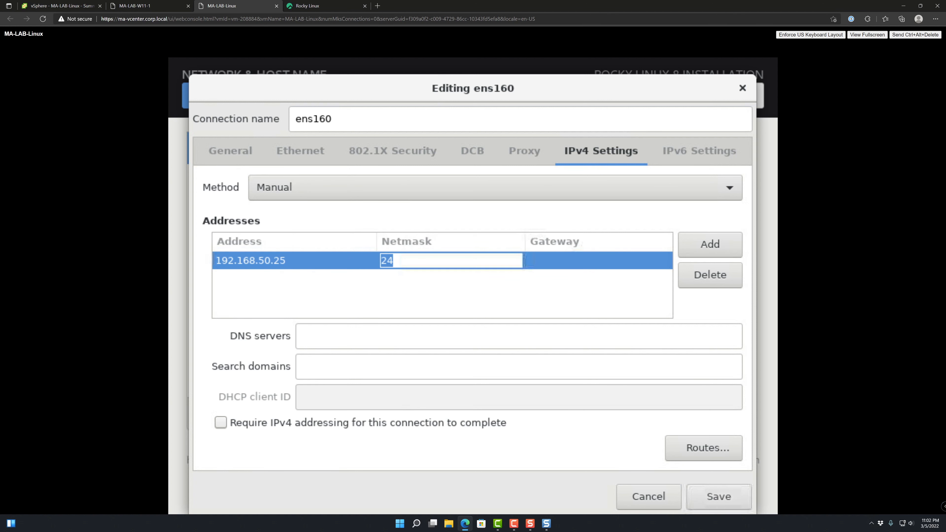
# Step: Set the gateway of the static address to 192.168.50.1
pyautogui.press('Tab')
pyautogui.write('192168')
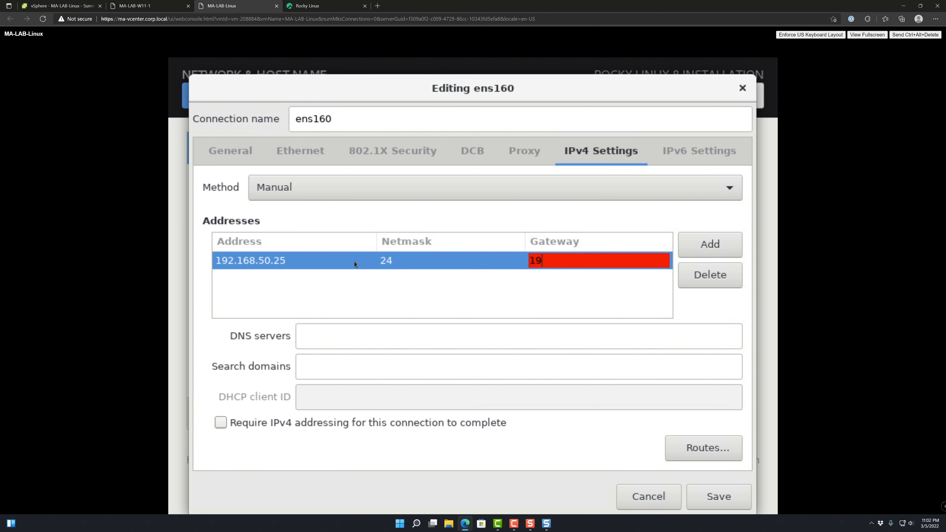
pyautogui.press('BackSpace')
pyautogui.press('BackSpace')
pyautogui.press('BackSpace')
pyautogui.write('.168.50.1')
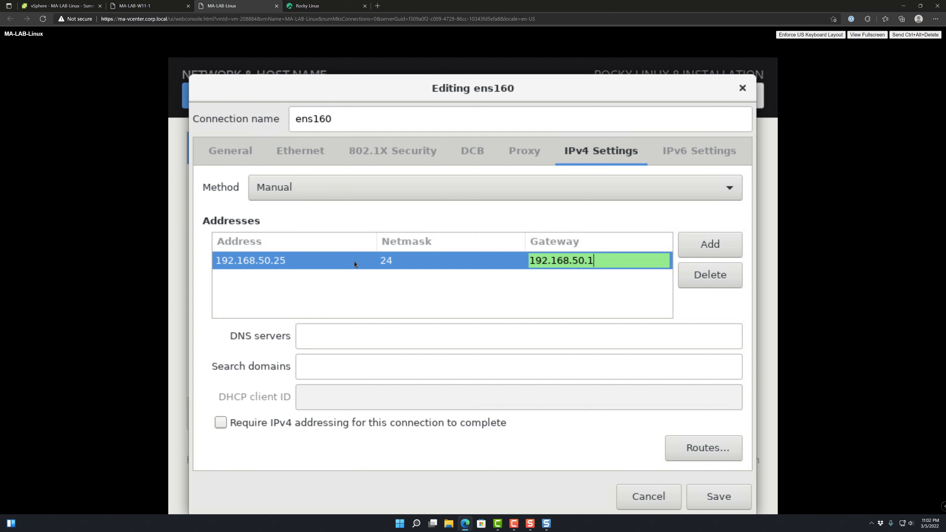
# Step: Set the DNS server of the ens160 connection to 192.168.1.5
pyautogui.click(370, 332)
pyautogui.write('192.168.1.')
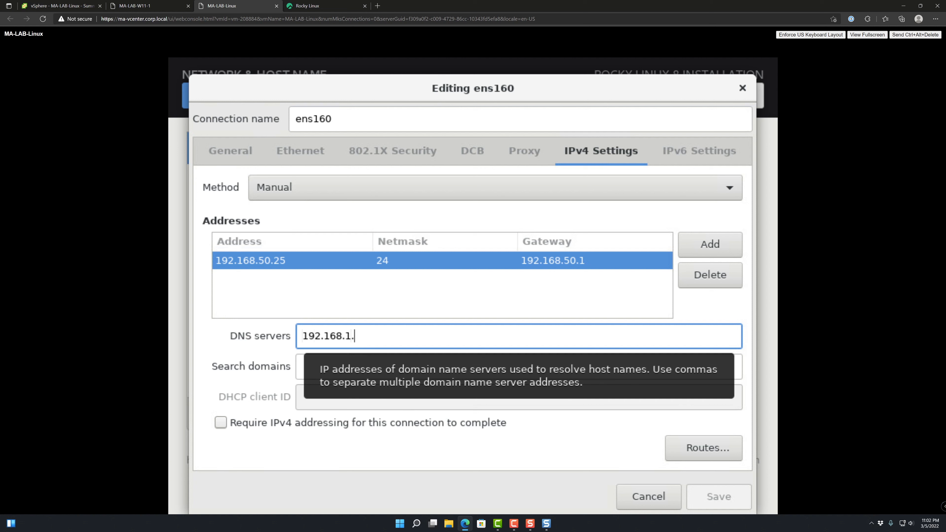
pyautogui.write('5')
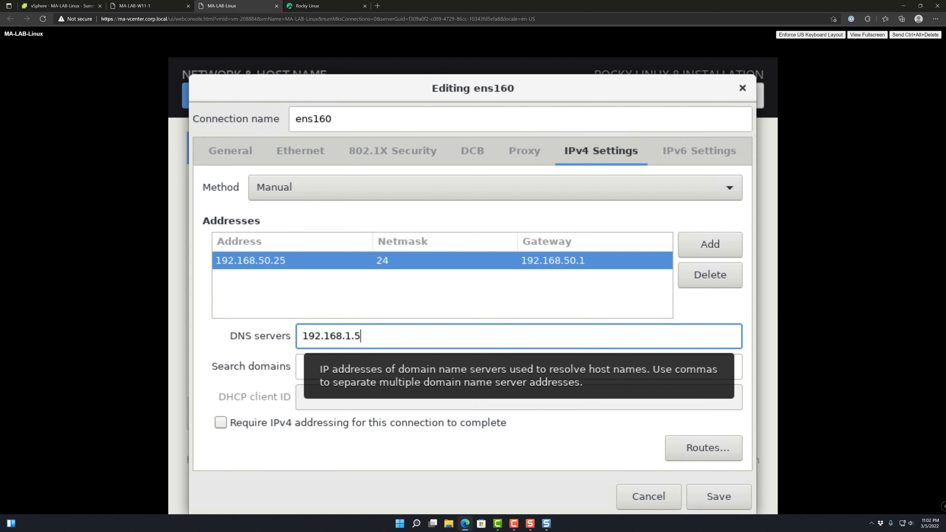
# Step: Check the IP address of the MA-LAB-DC01 virtual machine in the vSphere Client, and return to the MA-LAB-Linux console
pyautogui.click(54, 6)
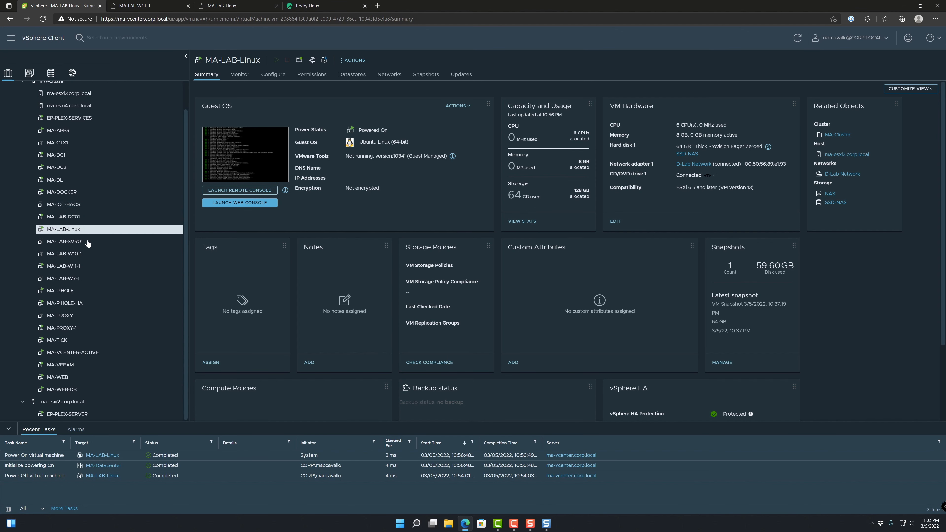
pyautogui.click(89, 217)
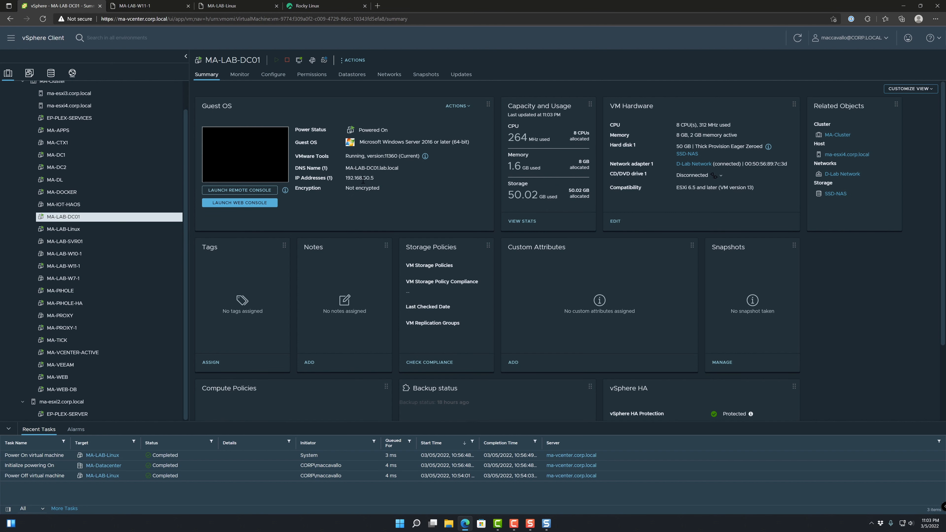
pyautogui.click(227, 6)
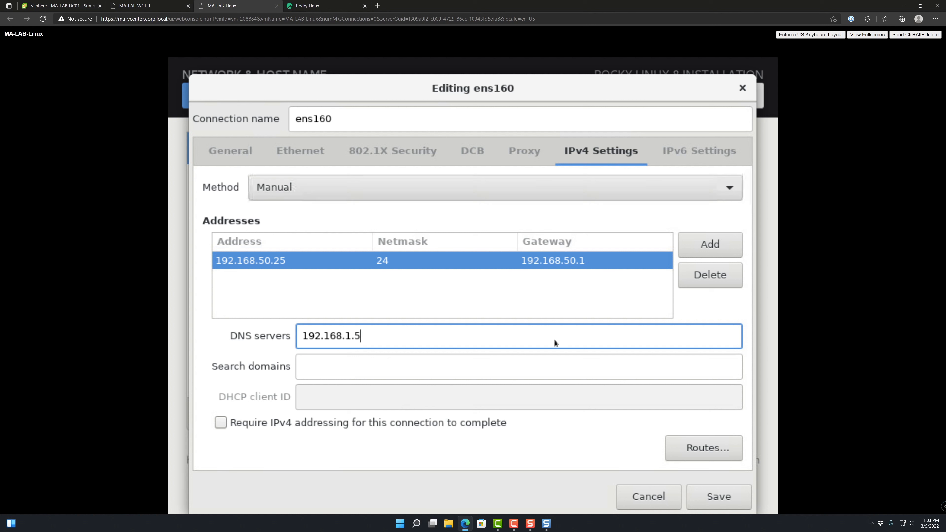
# Step: Set the search domain to lab.local and save the ens160 connection settings
pyautogui.click(430, 366)
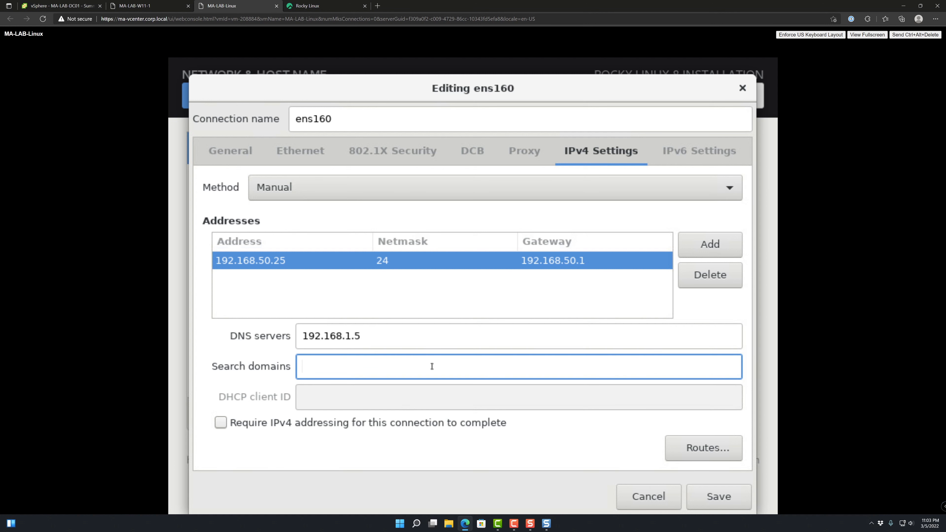
pyautogui.write('lab.local')
pyautogui.click(718, 497)
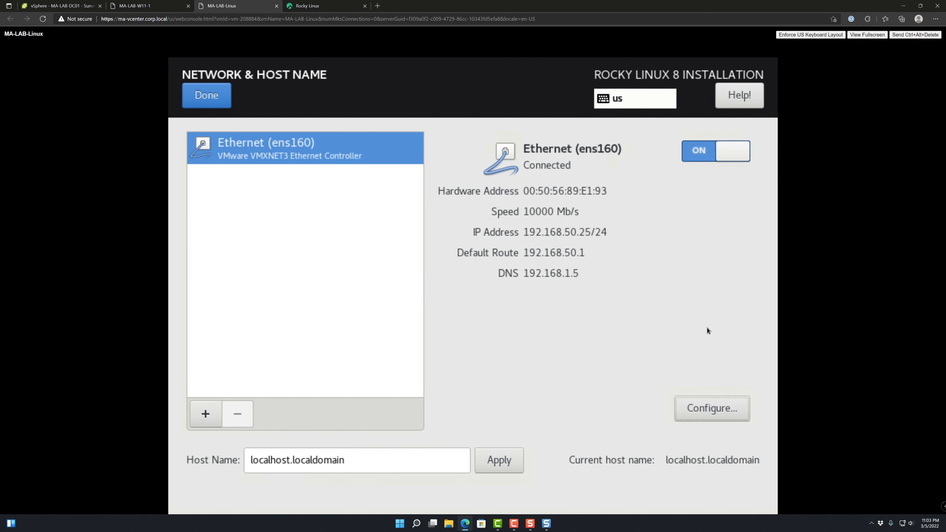
# Step: Set and apply the host name ma-lab-linux.lab.local, and return to the installation summary
pyautogui.tripleClick(308, 462)
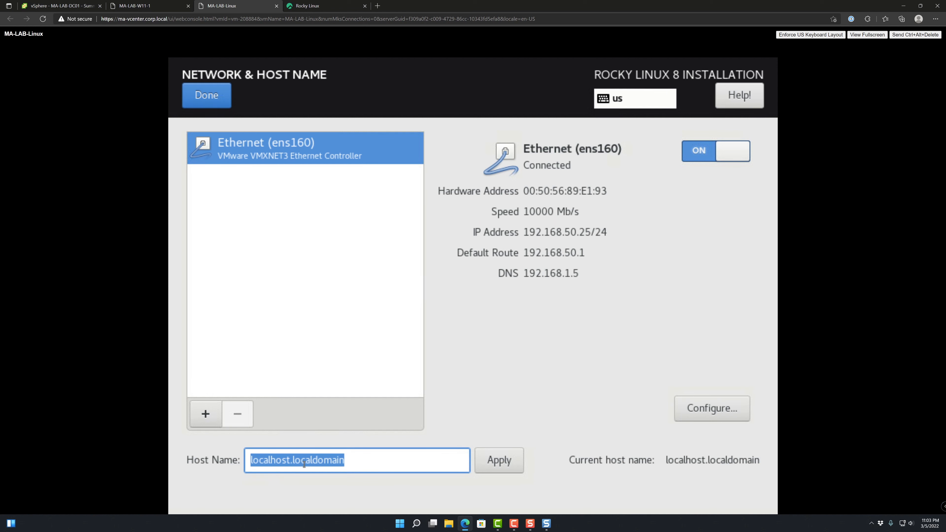
pyautogui.write('ma-la')
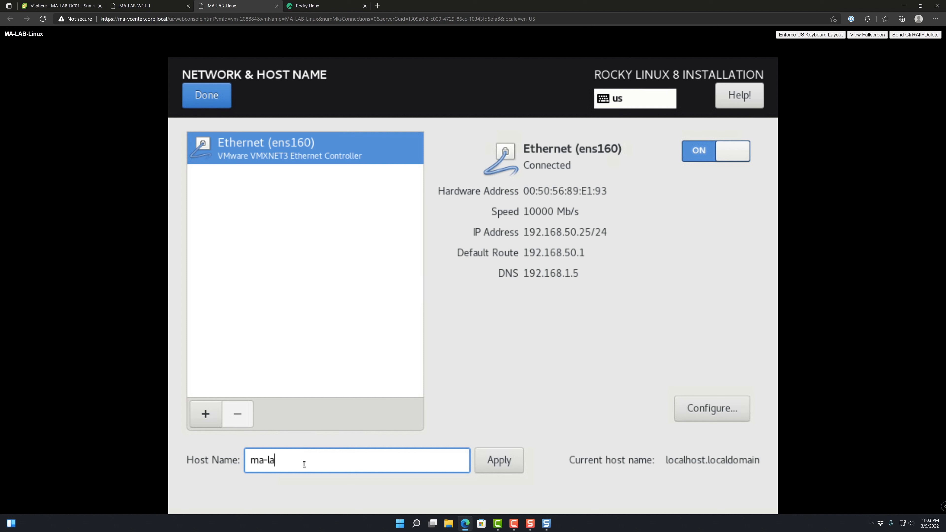
pyautogui.write('b-linux.lab.local')
pyautogui.click(499, 460)
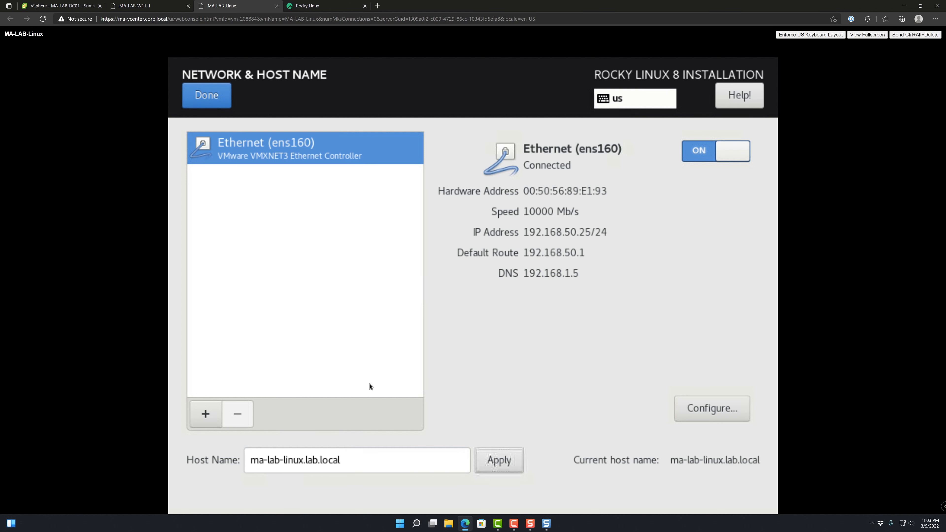
pyautogui.click(200, 98)
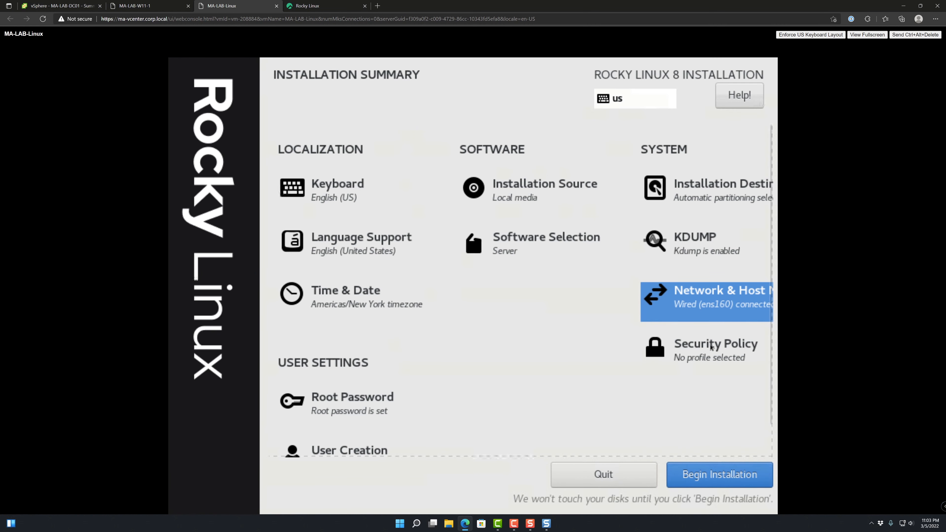
# Step: Look through the available security policy profiles and return to the installation summary without selecting one
pyautogui.click(709, 357)
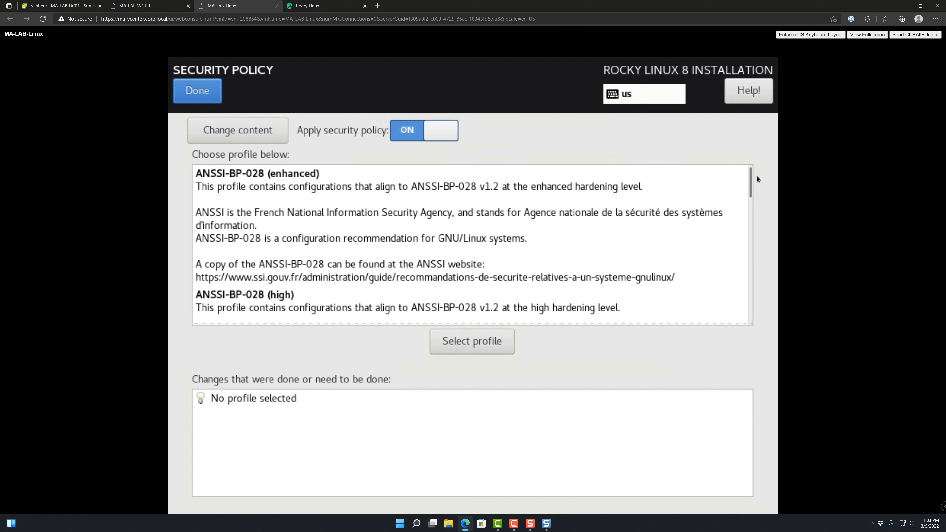
pyautogui.moveTo(754, 186); pyautogui.dragTo(752, 236)
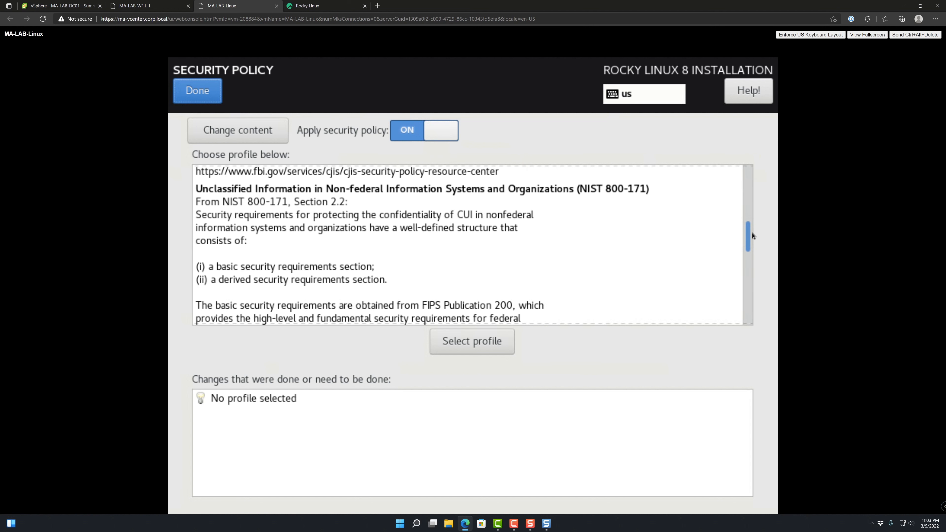
pyautogui.click(197, 91)
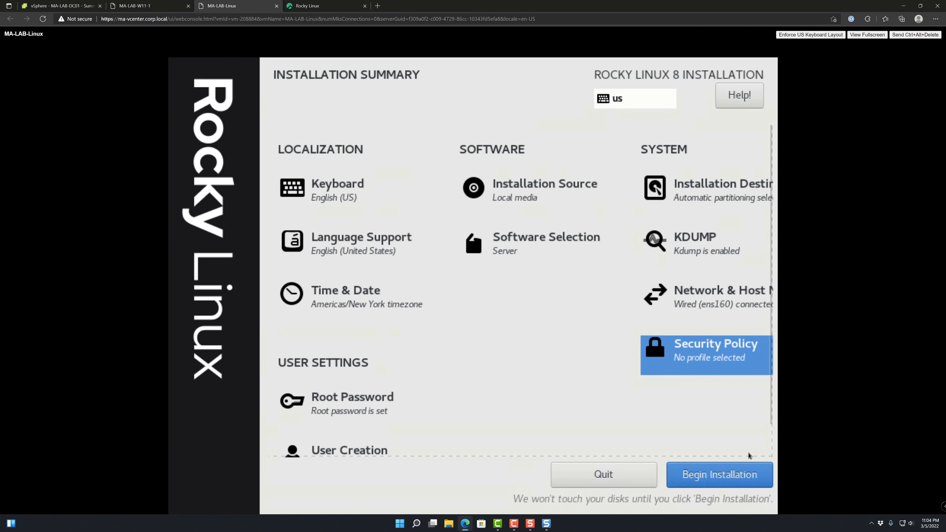
# Step: Begin the Rocky Linux installation and reboot the system once it completes
pyautogui.click(737, 477)
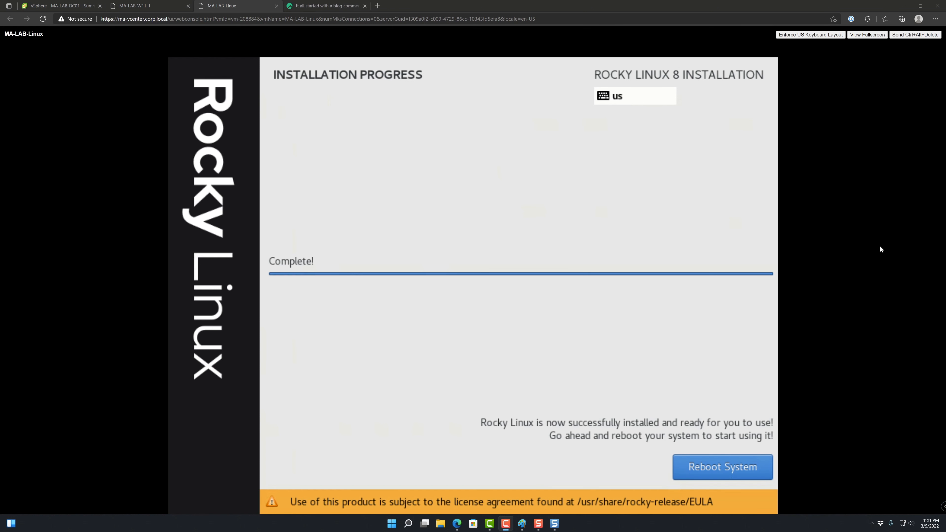
pyautogui.click(761, 360)
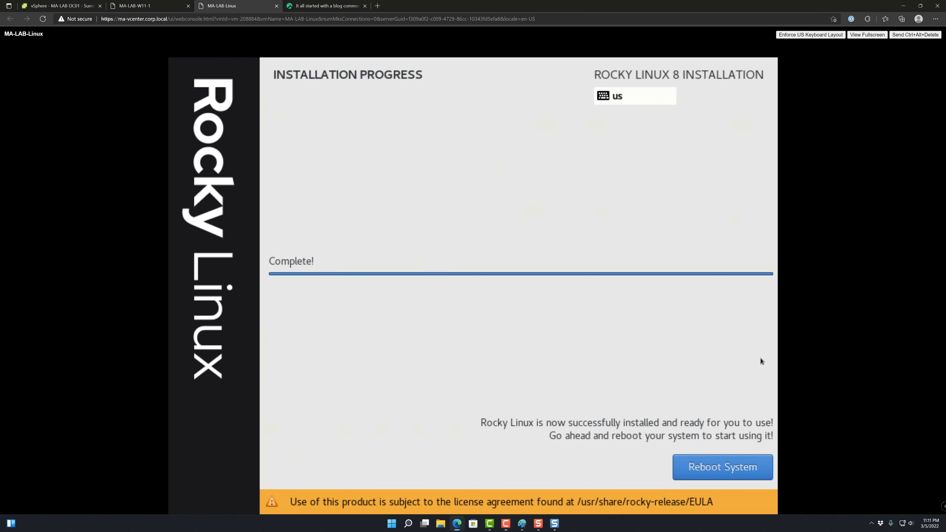
pyautogui.click(732, 472)
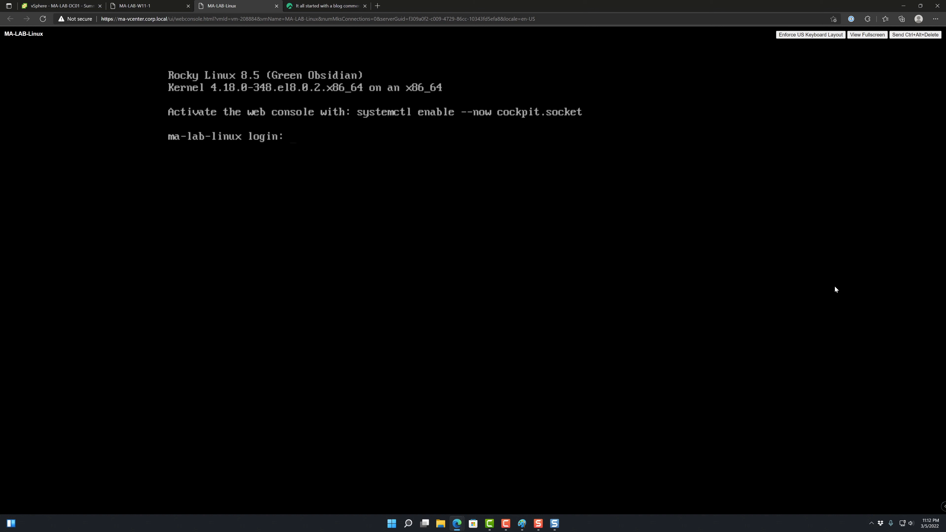
# Step: Log in at the console as root with the account password and run dnf update
pyautogui.write('root')
pyautogui.press('Return')
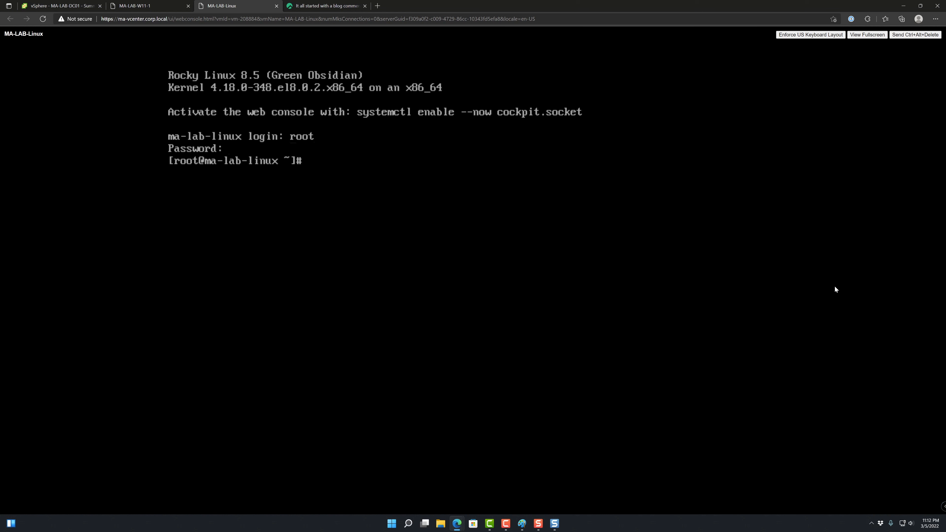
pyautogui.write('dnf update')
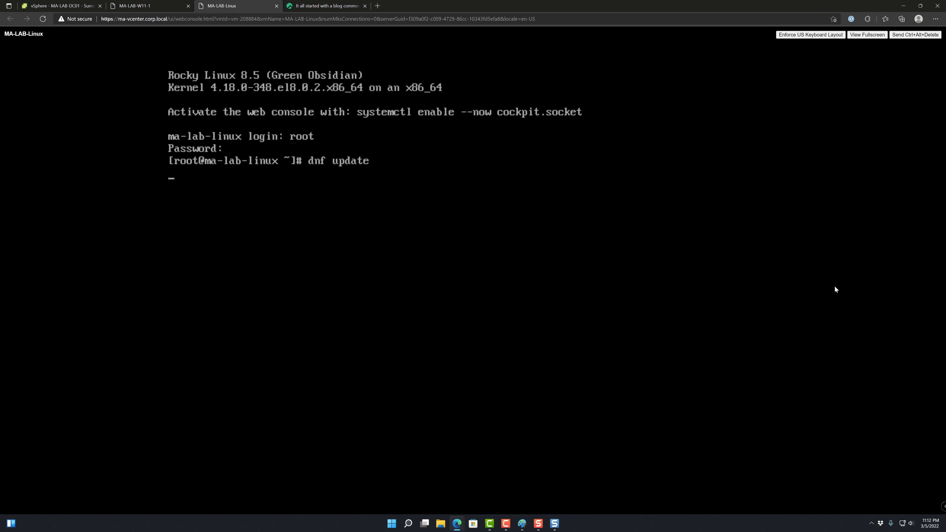